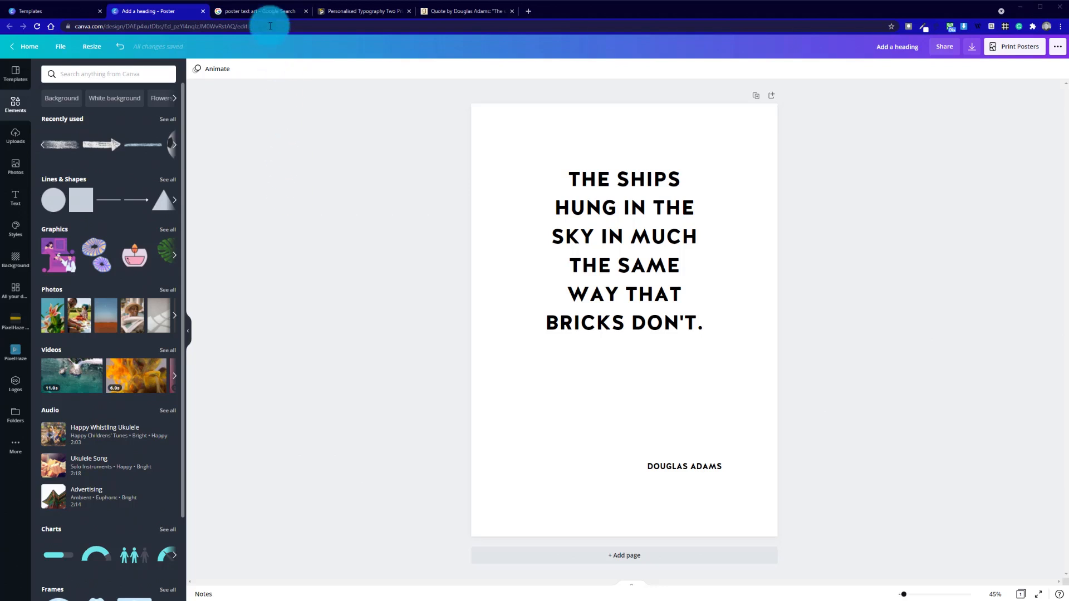
Review the poster text art search results, the Posterhaste typography print and the Goodreads quote page, and close those reference pages
left_click(268, 13)
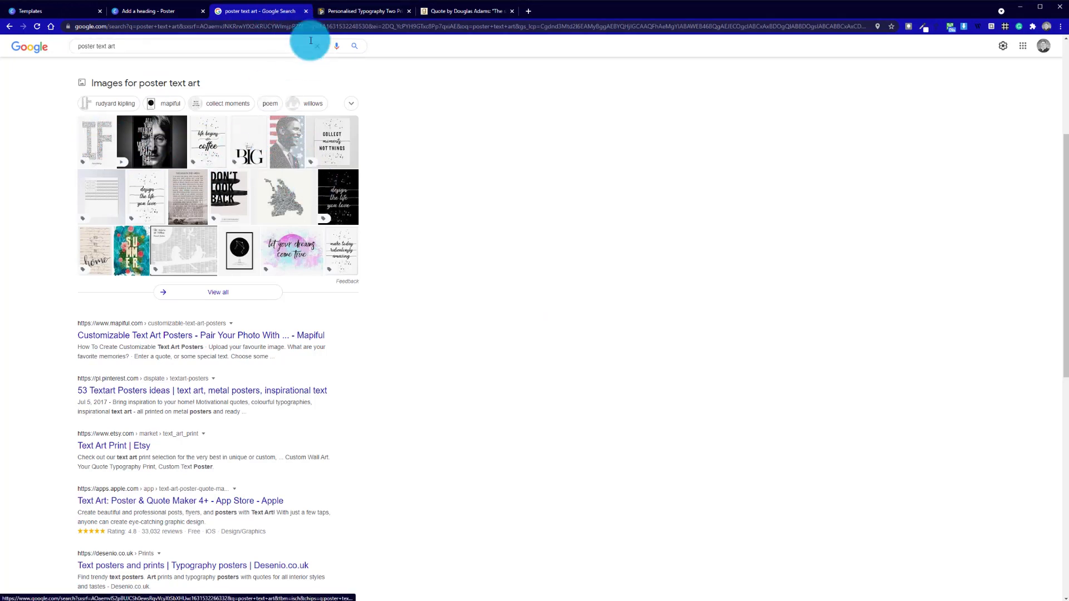
left_click(338, 12)
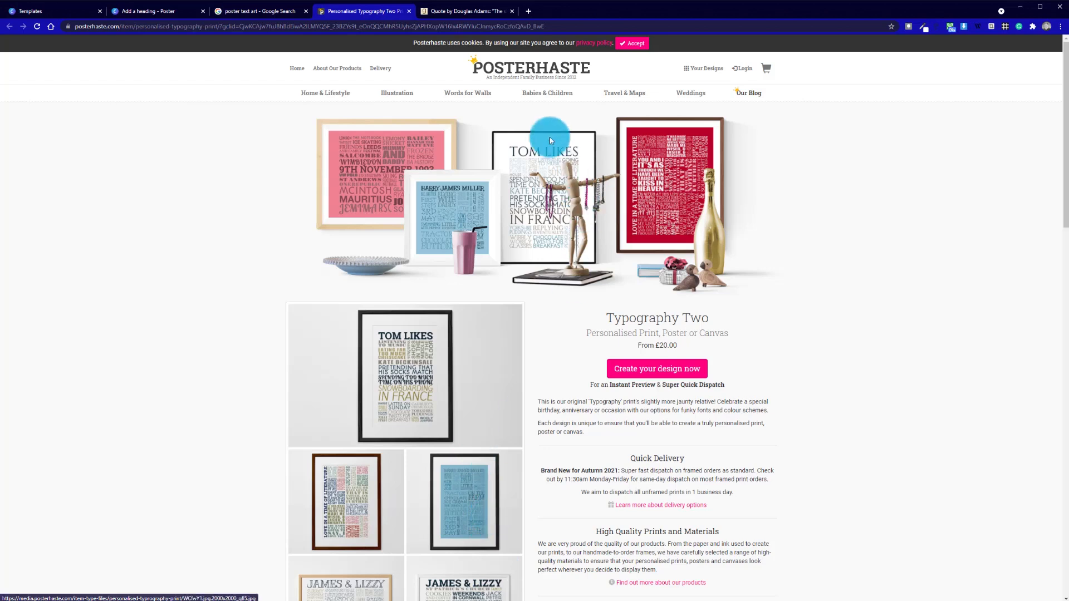
left_click(480, 13)
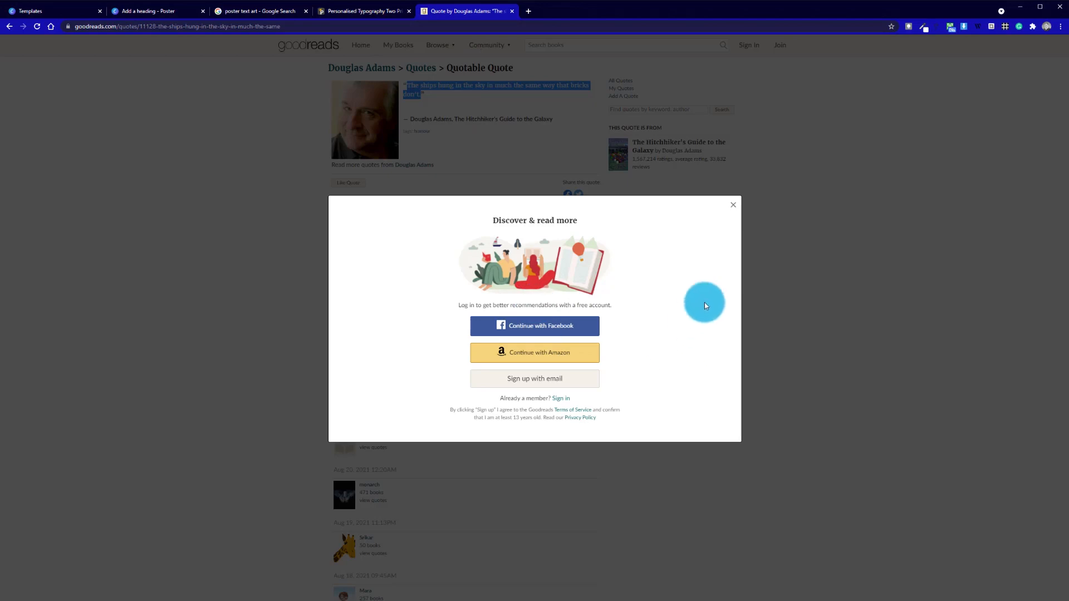
left_click(733, 205)
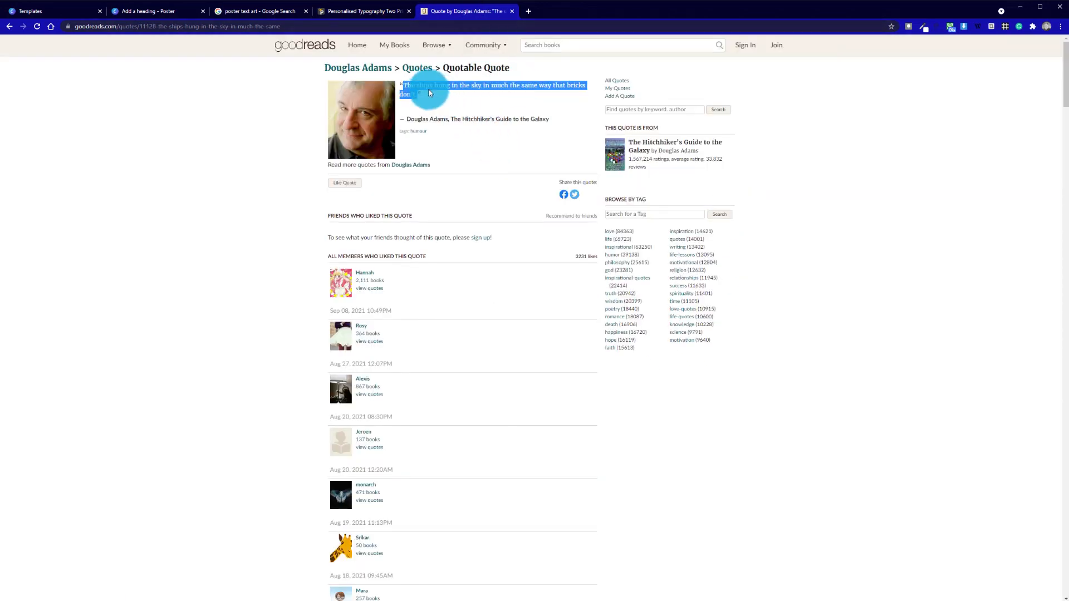
left_click(512, 11)
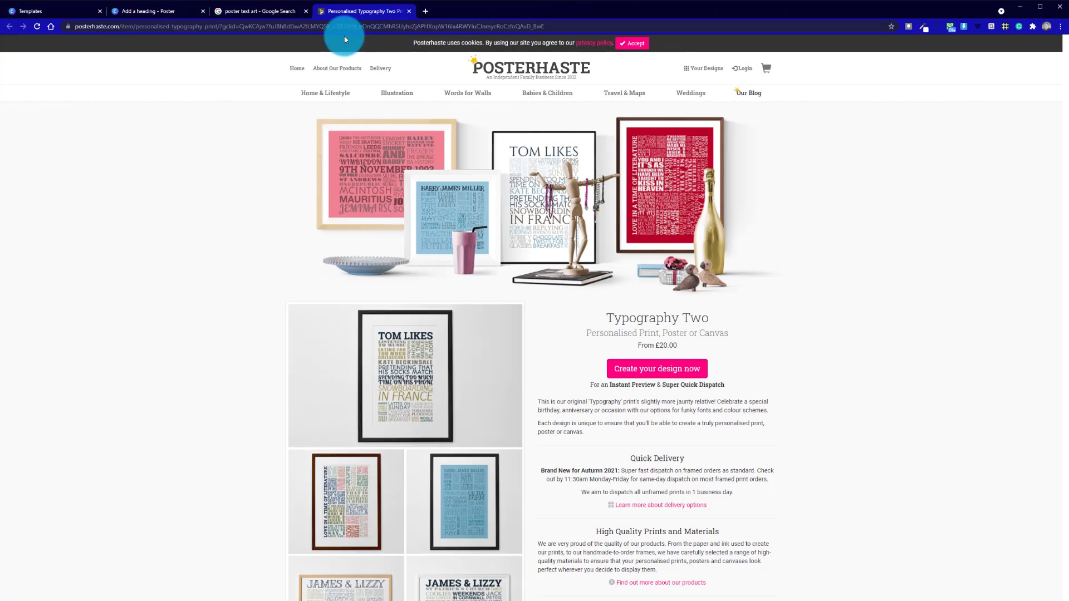
left_click(409, 12)
left_click(306, 11)
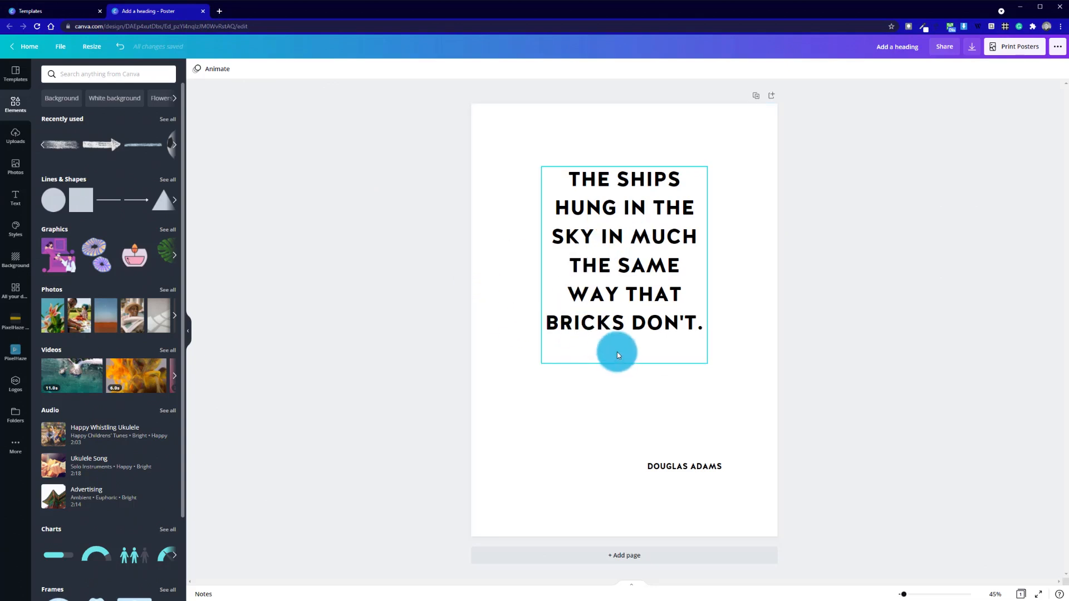
Change the font of the large quote text to Londrina Solid Black, found by searching the fonts for "londrina"
left_click(589, 292)
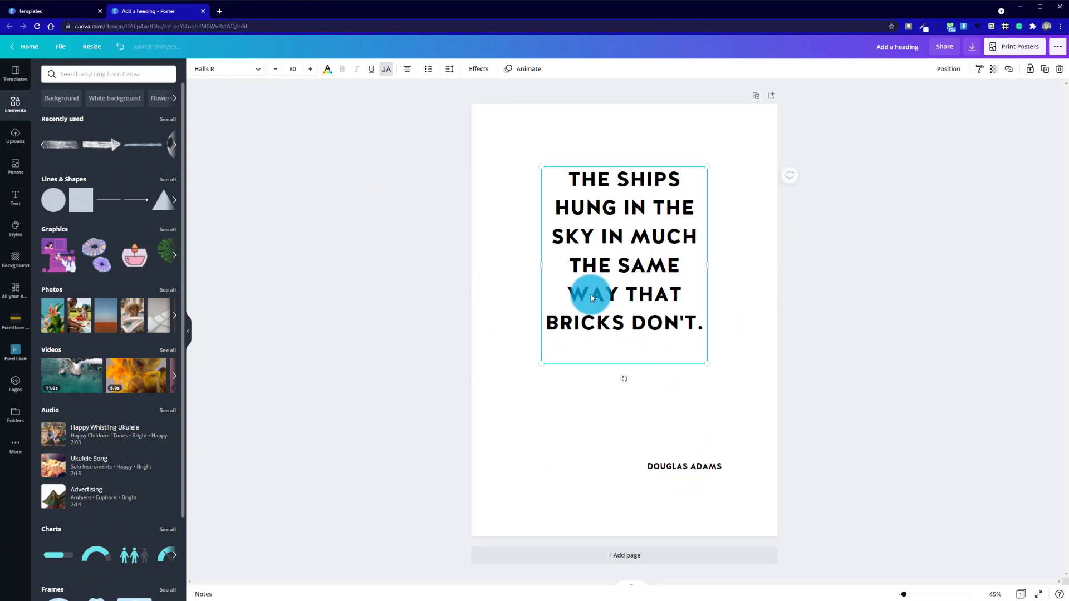
left_click(242, 70)
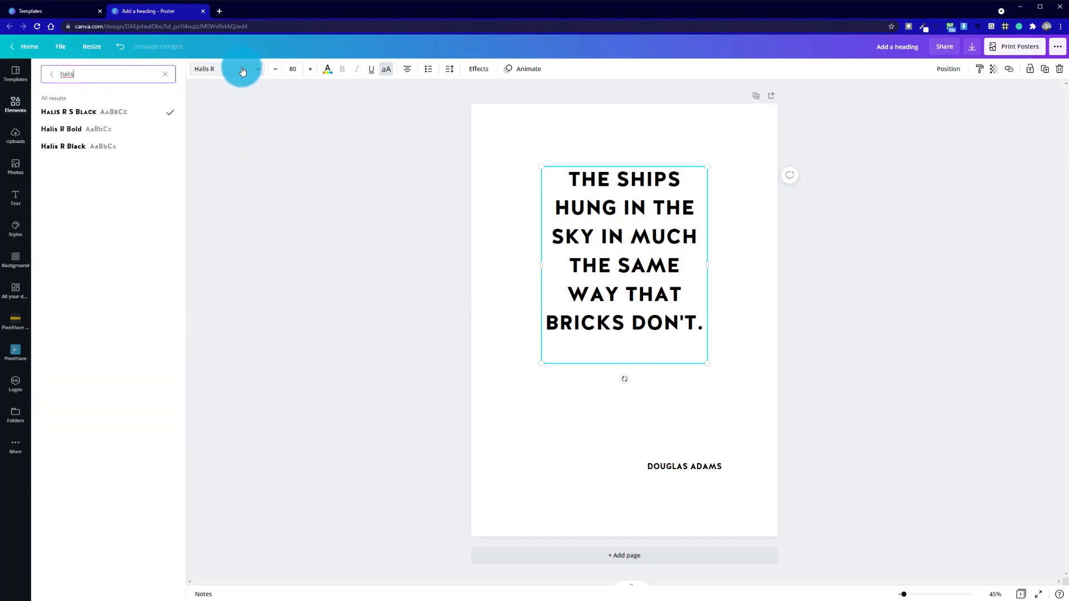
left_click(166, 73)
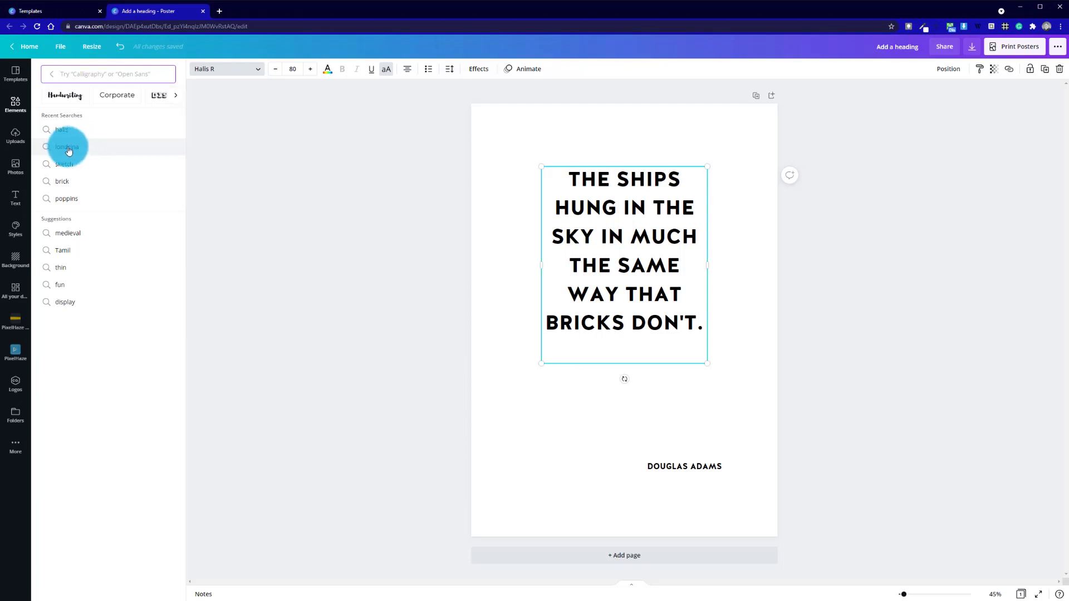
left_click(67, 148)
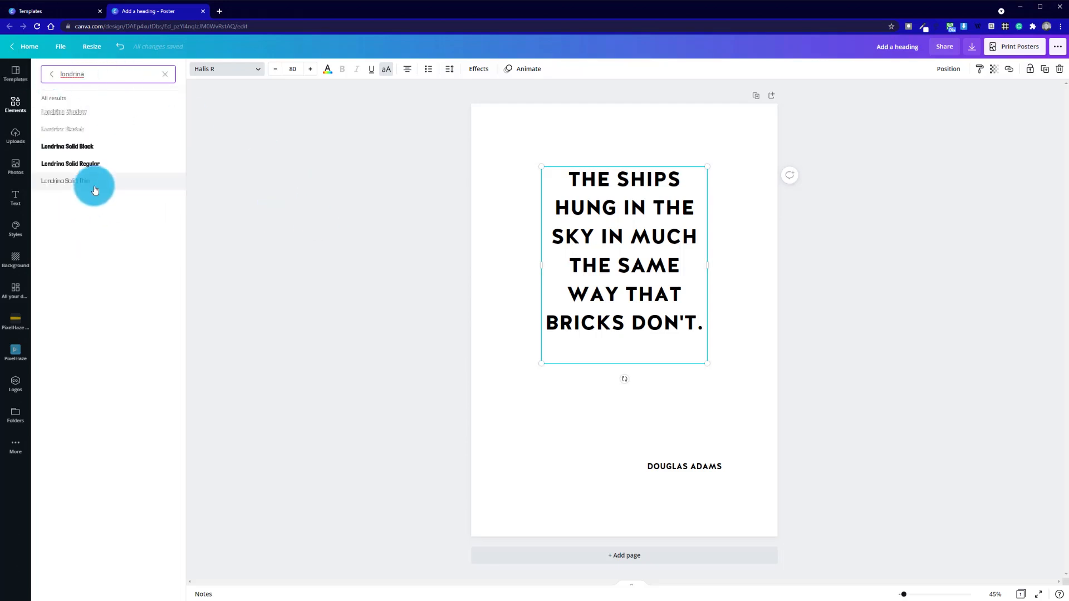
left_click(89, 147)
Remove the empty last line at the end of the quote text
left_click(660, 201)
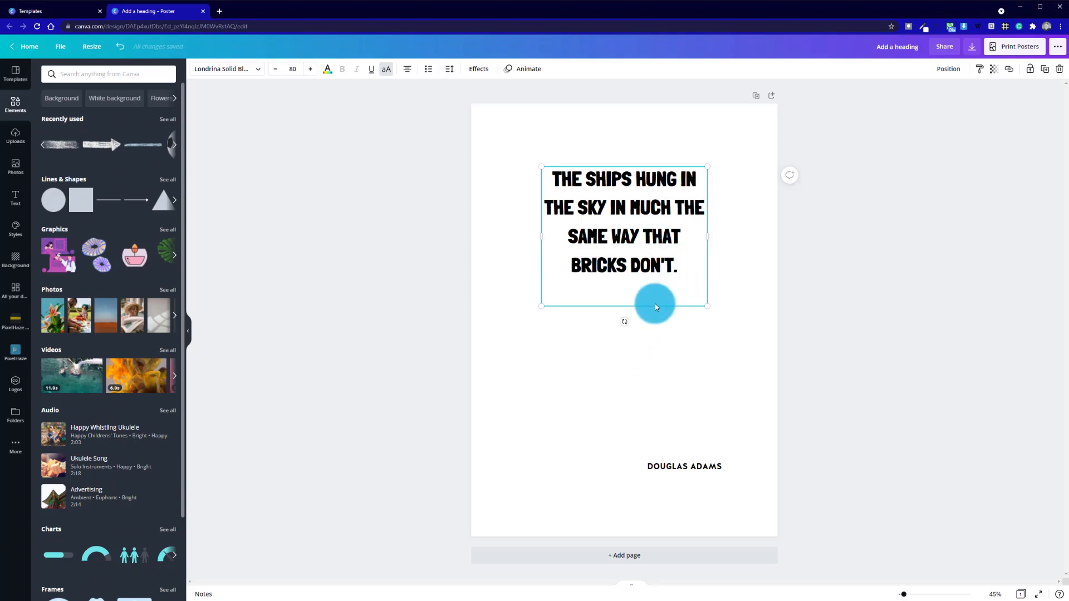
key("BackSpace")
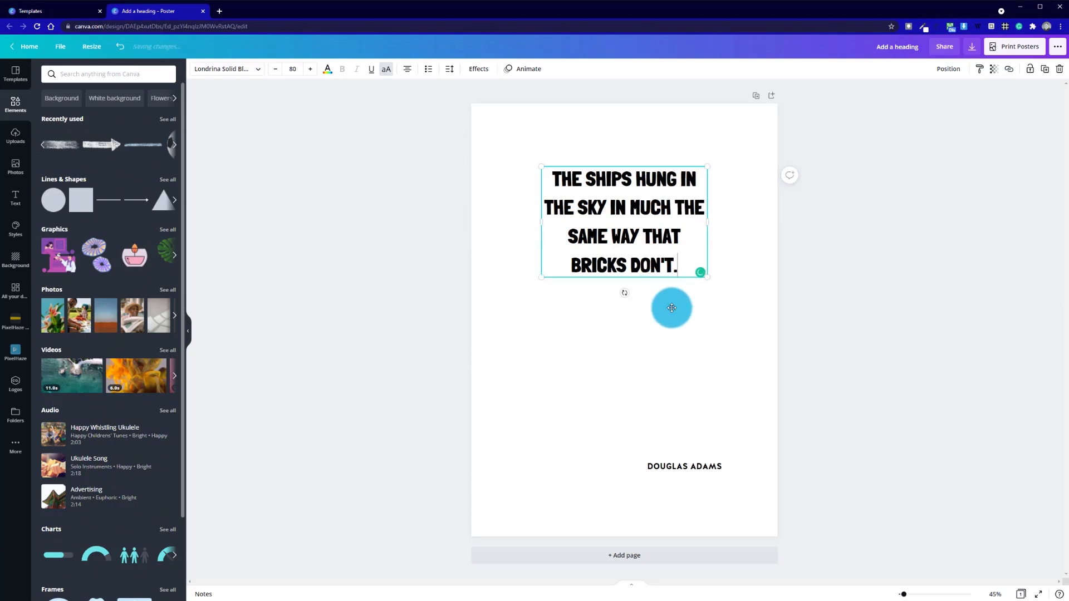
left_click(672, 309)
Widen the quote's text box on both sides so it wraps to three lines, and move it down to just above the author's name
left_click(603, 195)
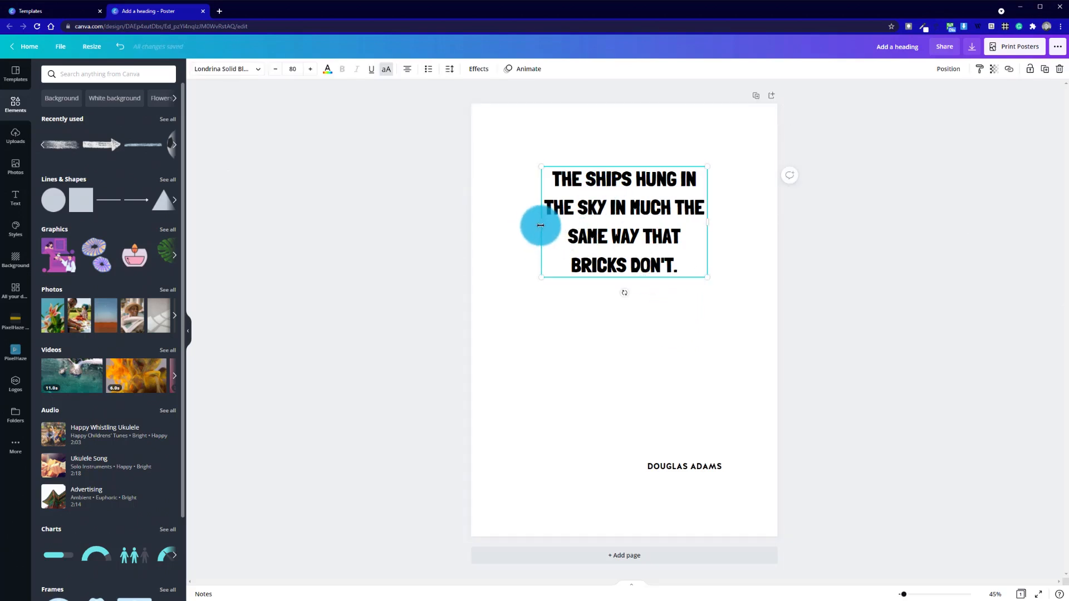
left_click_drag(528, 225, 516, 224)
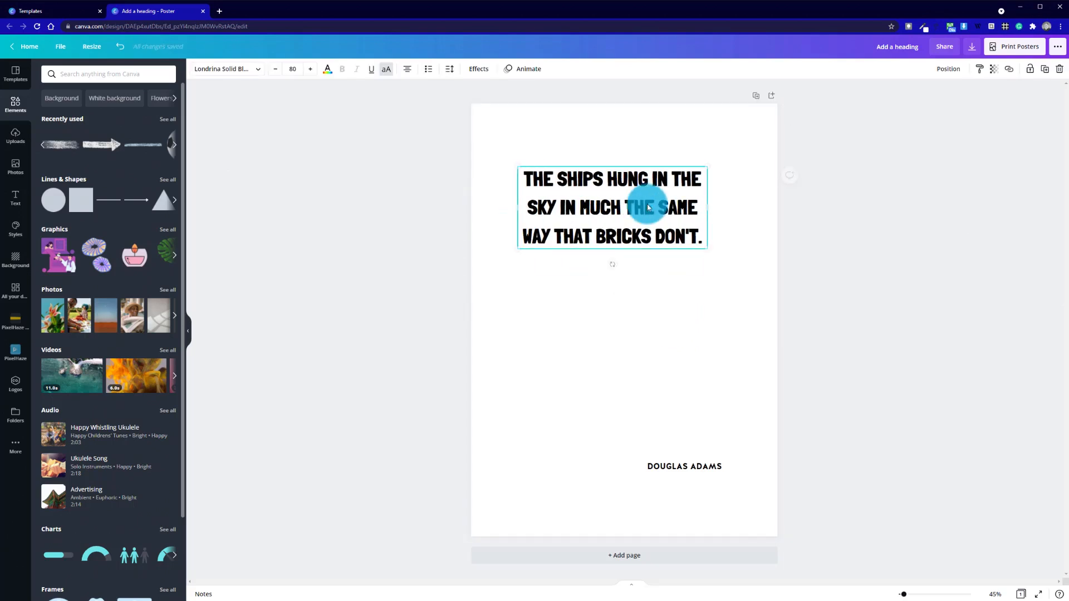
left_click_drag(708, 207, 735, 206)
left_click_drag(615, 202, 619, 388)
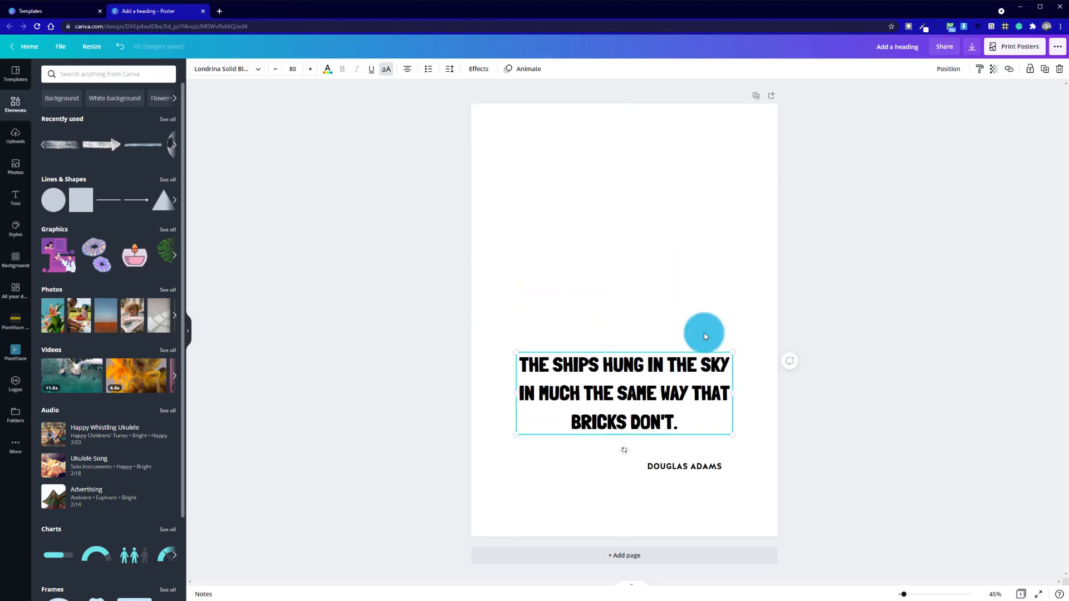
Duplicate the quote, place the copy near the top of the page, and shorten it to "THE SHIPS"
left_click_drag(622, 408, 628, 188)
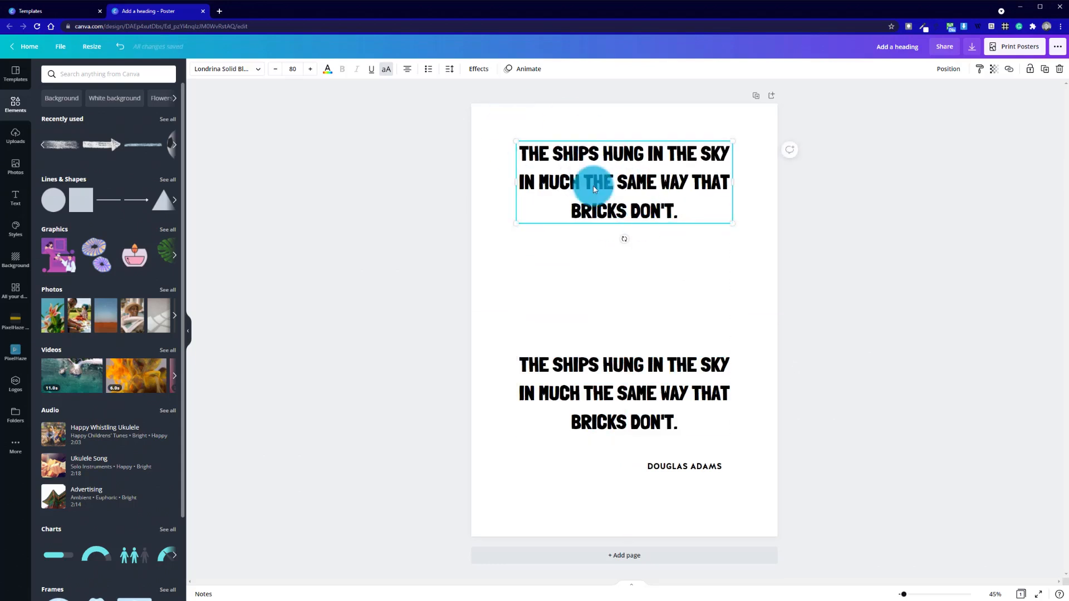
double_click(625, 163)
left_click(595, 155)
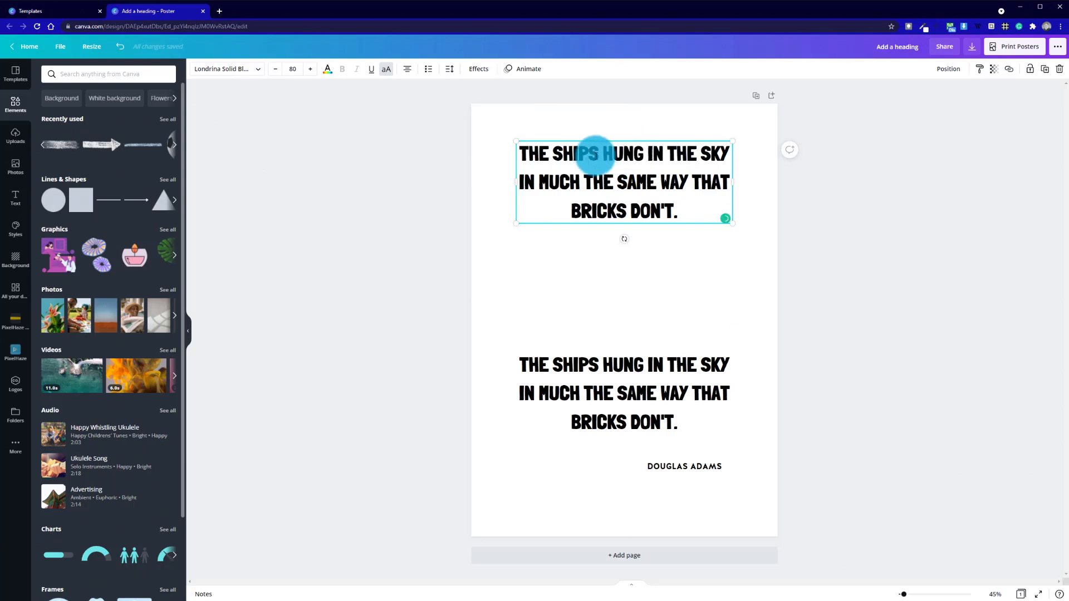
left_click_drag(607, 157, 699, 200)
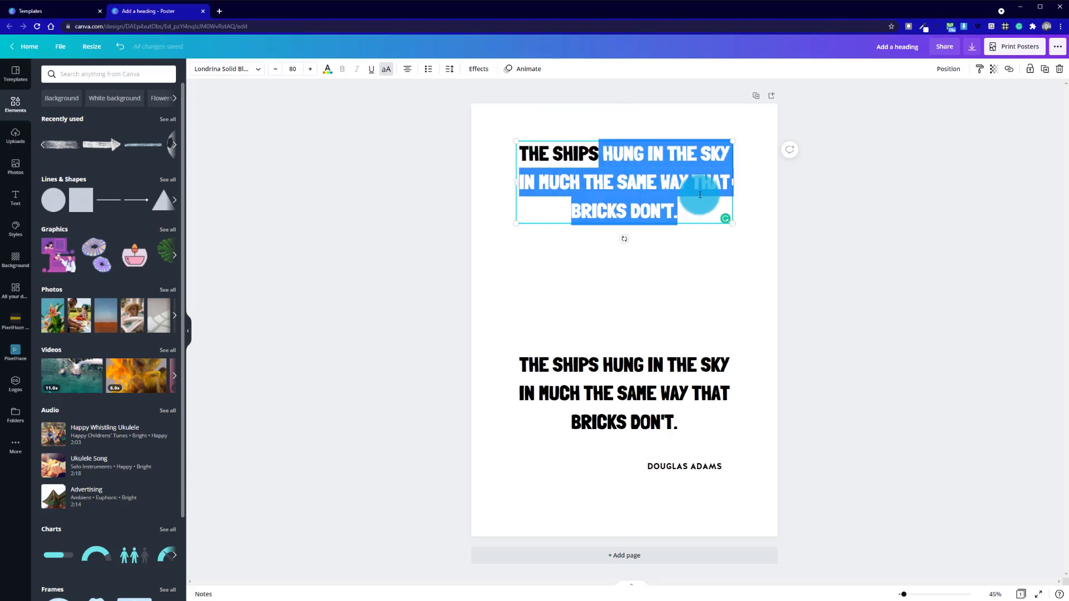
key("BackSpace")
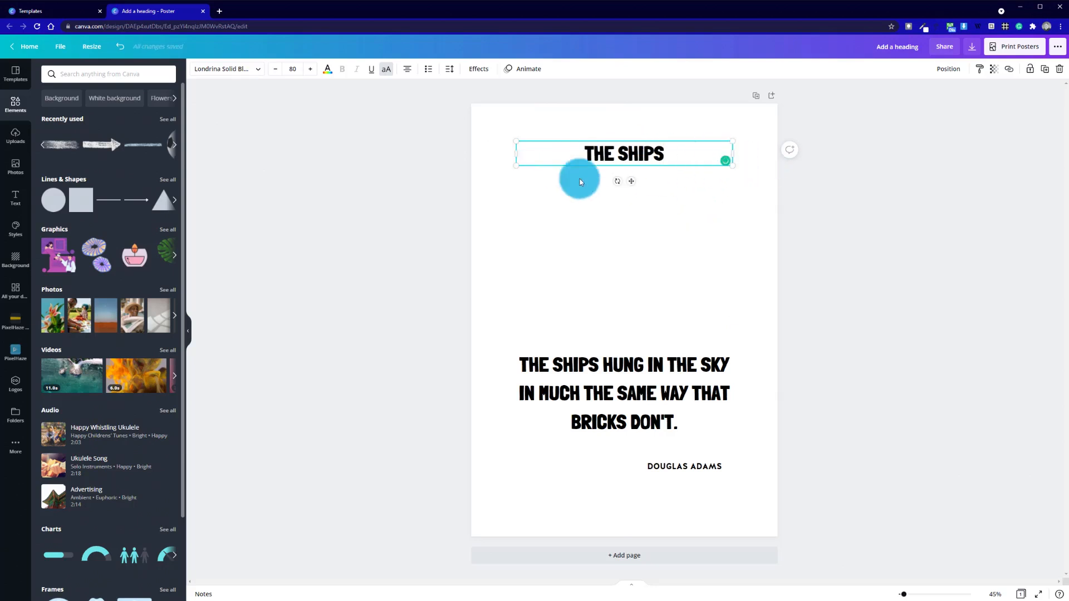
Highlight successive phrases of the full quote to examine how it can be split into separate lines
left_click_drag(680, 155, 592, 150)
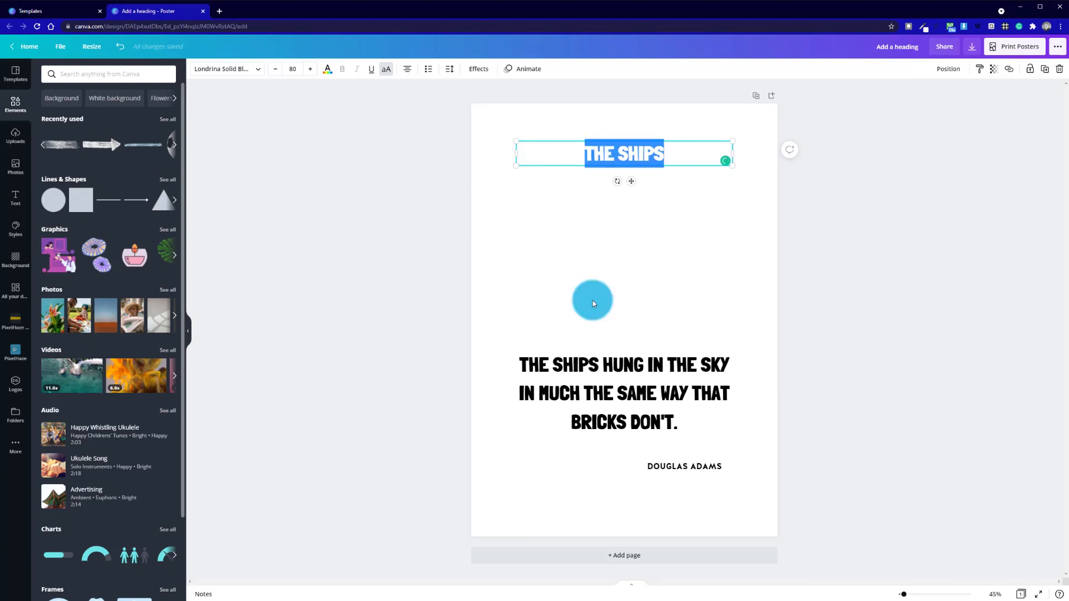
left_click(601, 368)
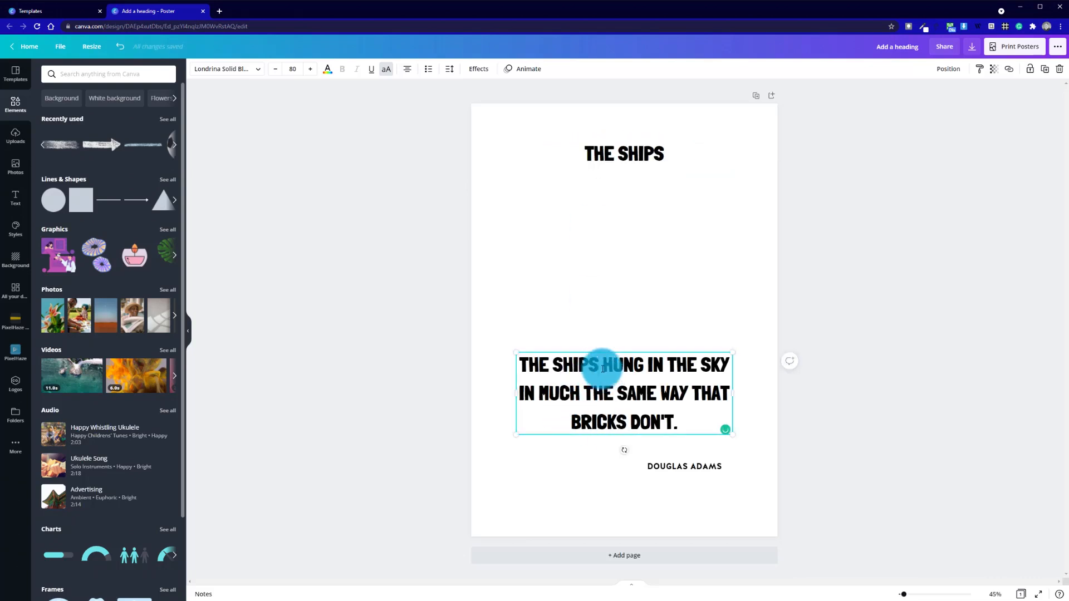
left_click_drag(599, 367, 531, 365)
left_click_drag(603, 367, 706, 411)
left_click(655, 372)
left_click(690, 396)
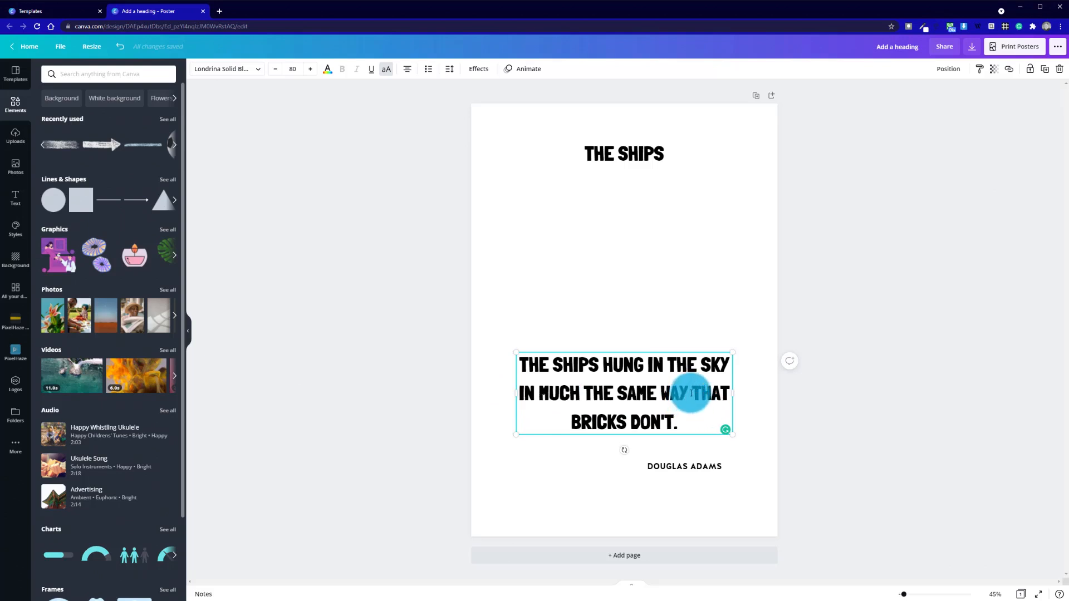
left_click_drag(690, 393, 678, 423)
left_click(696, 291)
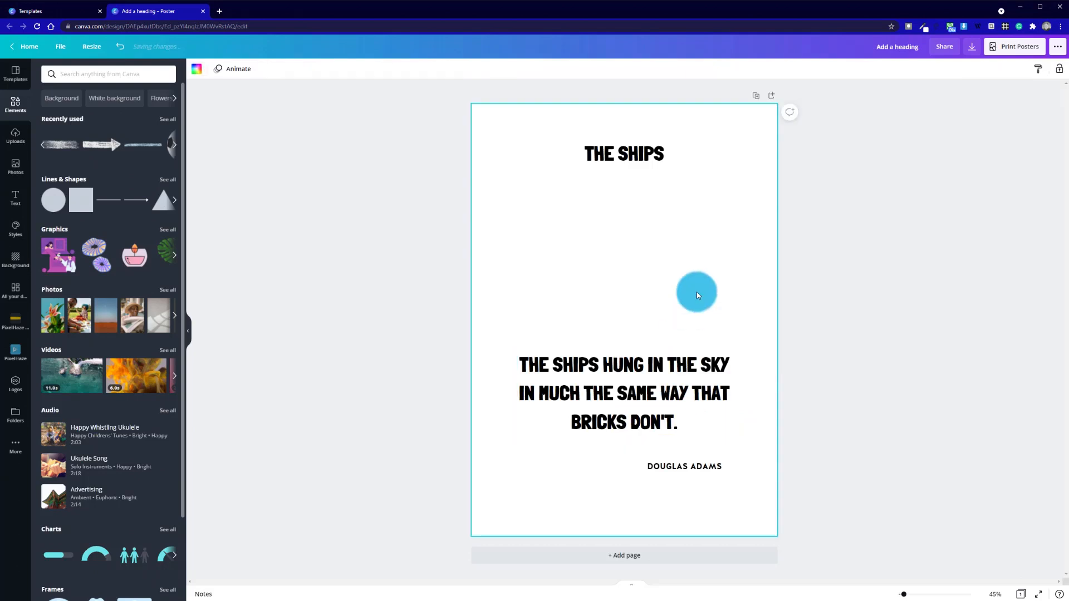
Enlarge the "THE SHIPS" text to font size 190, trying size 144 first
left_click(641, 151)
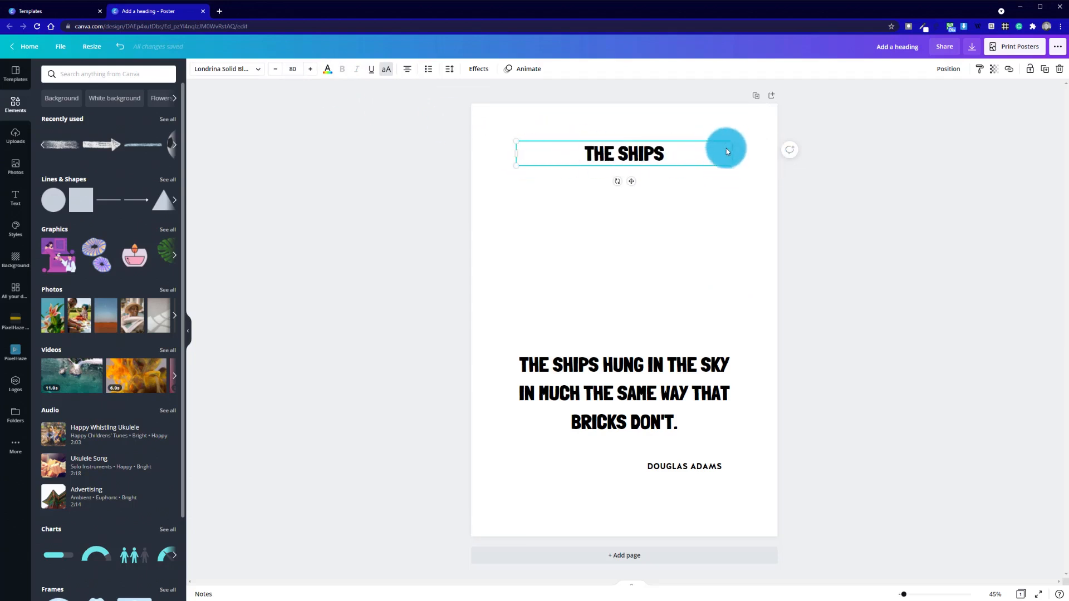
left_click(296, 71)
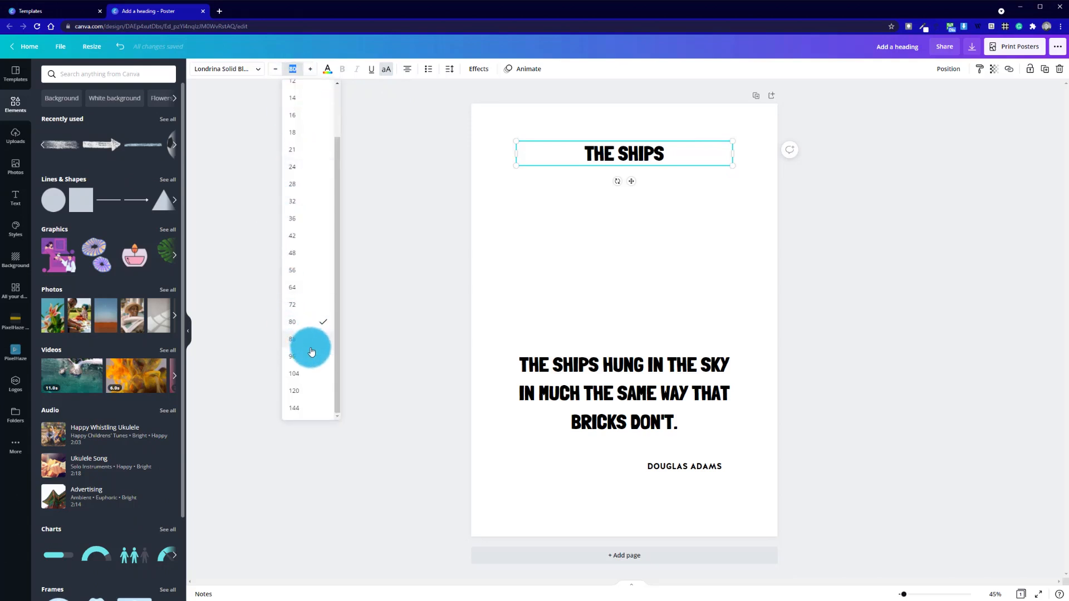
left_click(310, 408)
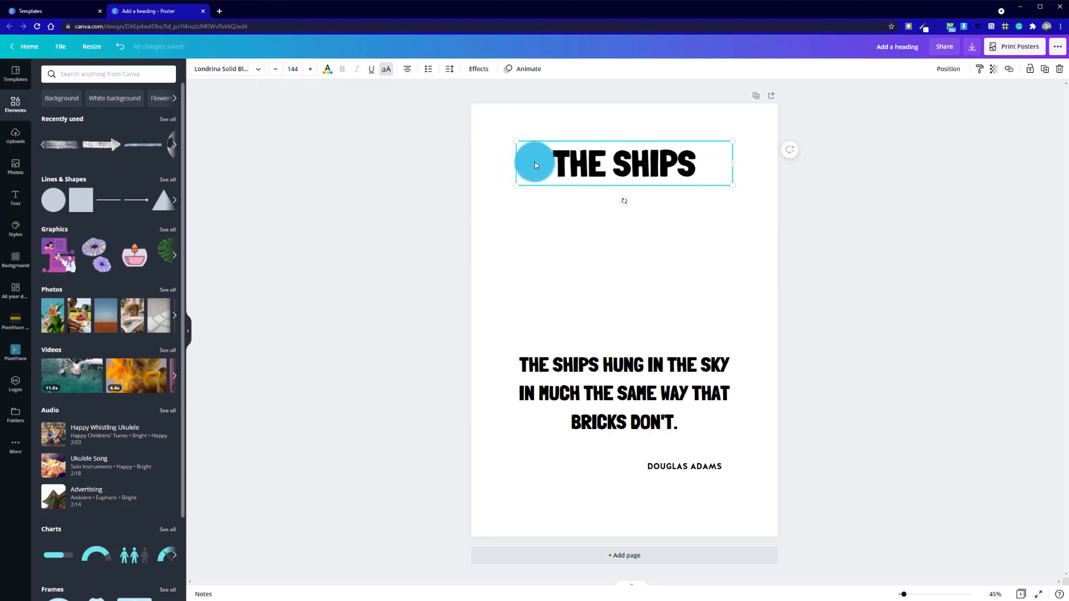
left_click(294, 70)
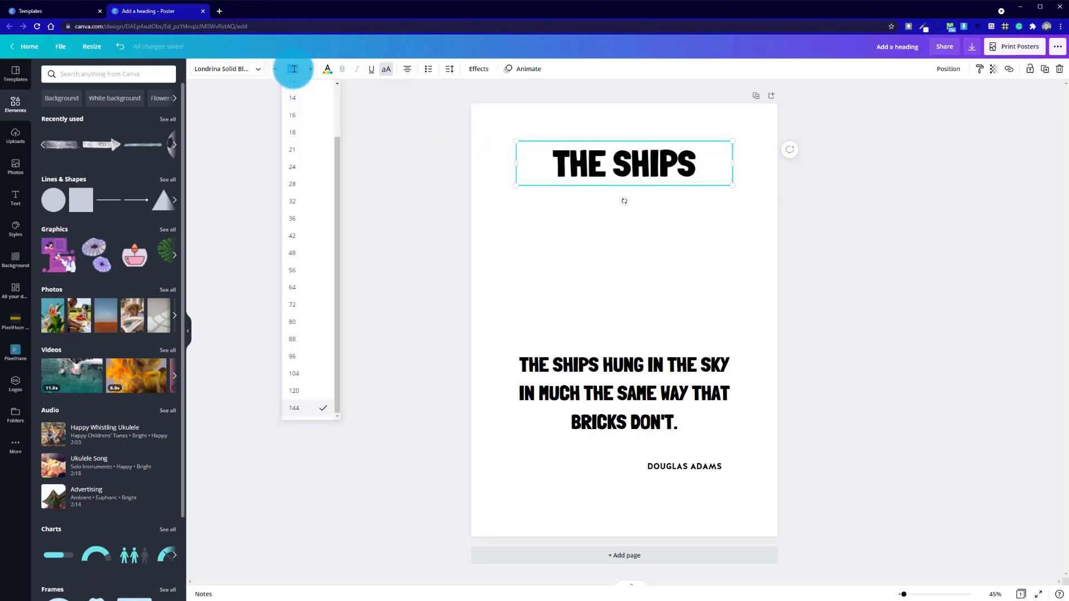
key("Return")
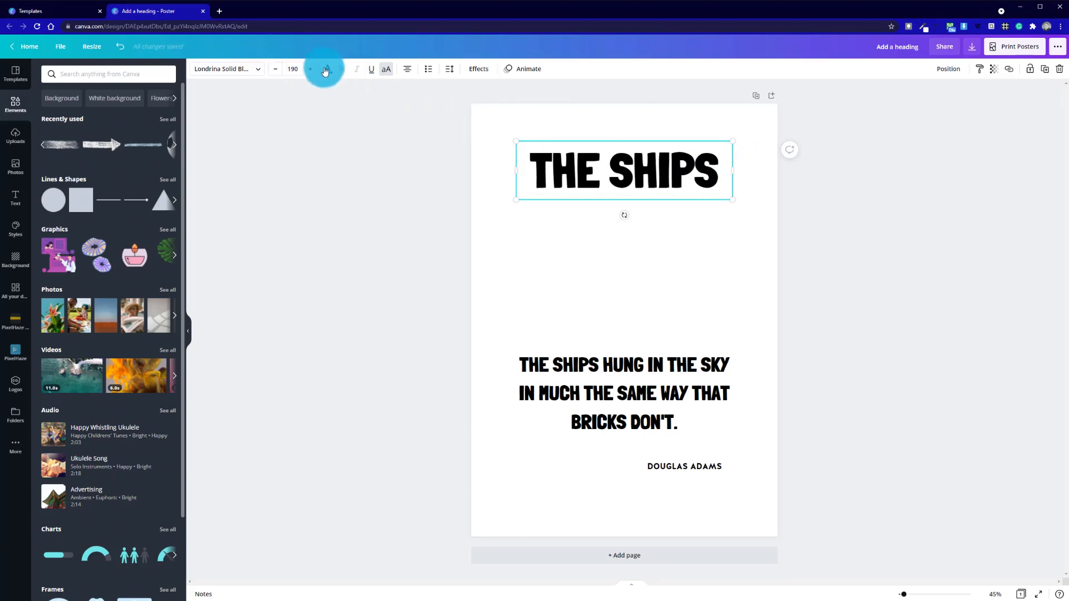
Fine-tune the font size of "THE SHIPS" in single-point increments until it fills the text box width on one line
left_click(312, 69)
left_click(312, 70)
left_click(312, 69)
left_click(312, 69)
left_click(312, 69)
left_click(312, 69)
left_click(311, 69)
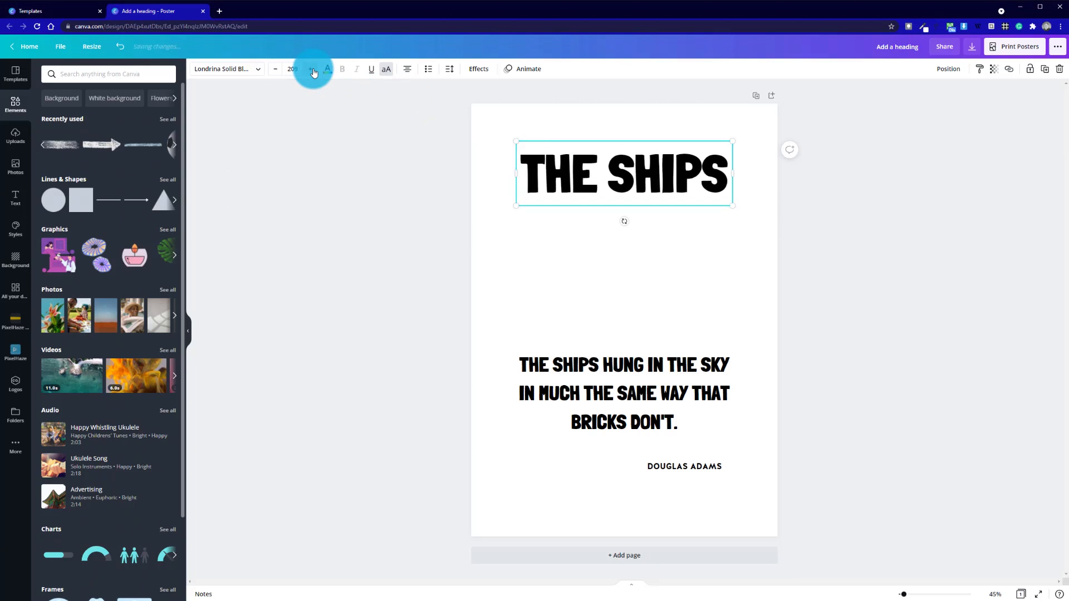
left_click(312, 69)
left_click(312, 69)
left_click(312, 69)
left_click(312, 69)
left_click(312, 69)
left_click(312, 69)
left_click(312, 69)
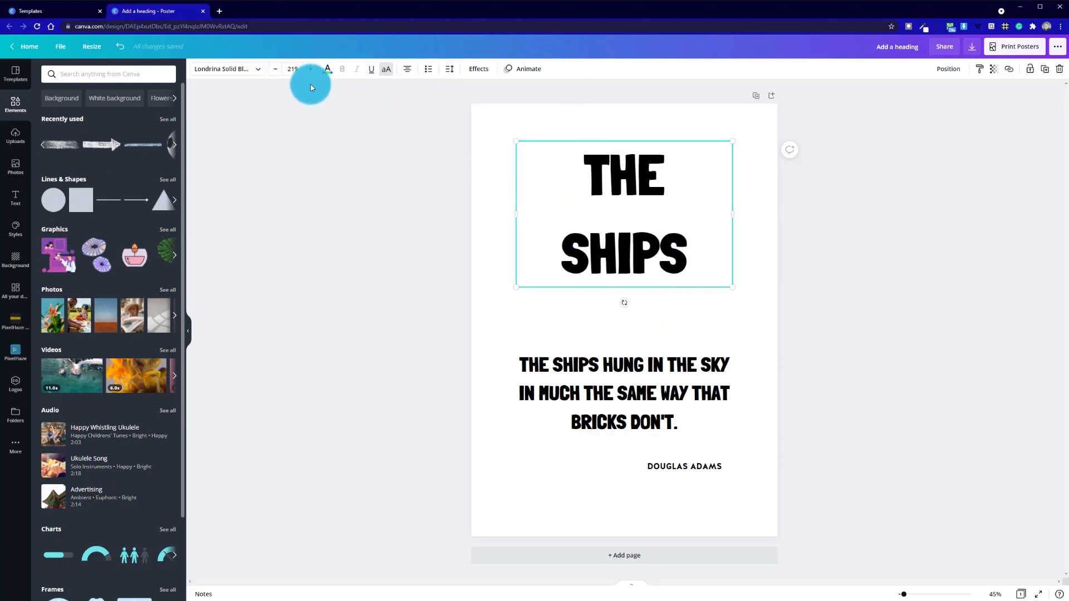
left_click(276, 69)
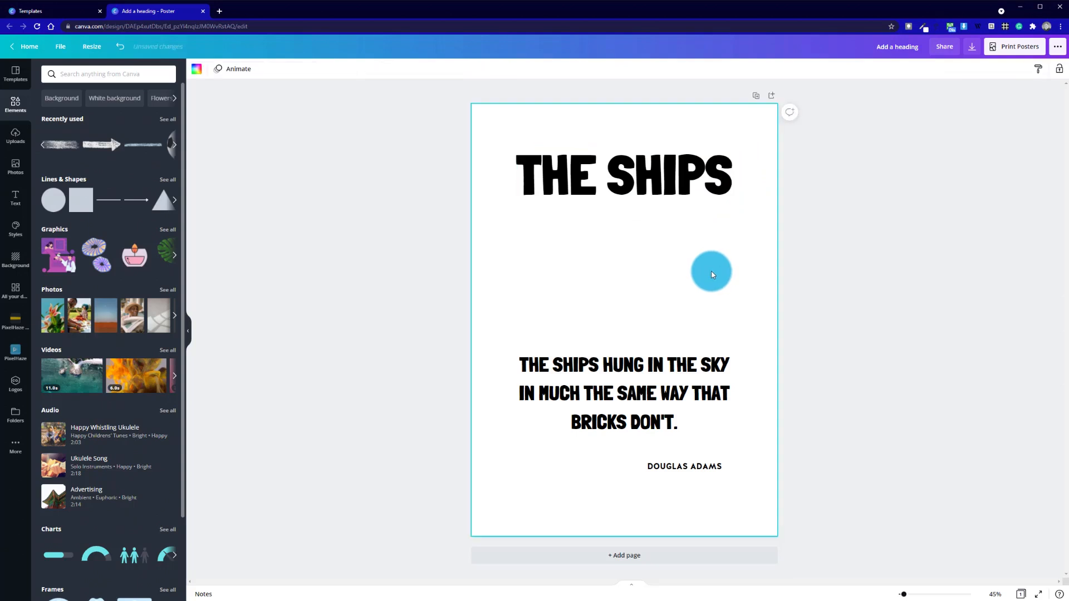
Duplicate the full quote and place the copy directly below "THE SHIPS", aligned with it
left_click(710, 416)
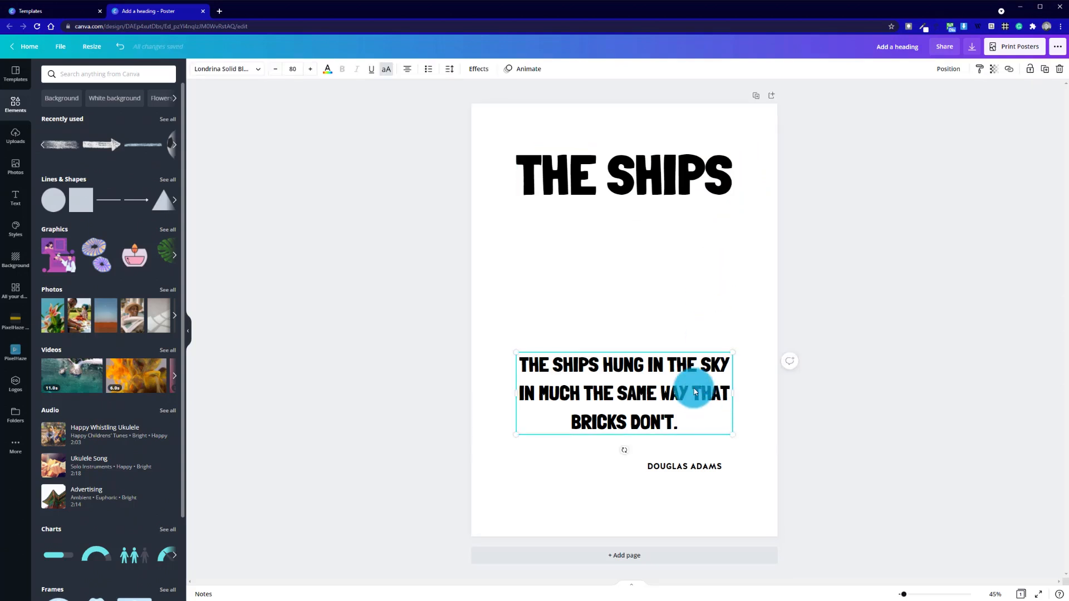
key("ctrl+d")
left_click_drag(694, 391, 627, 260)
Shorten the copied quote below "THE SHIPS" to the single word "HUNG"
double_click(619, 236)
left_click(602, 247)
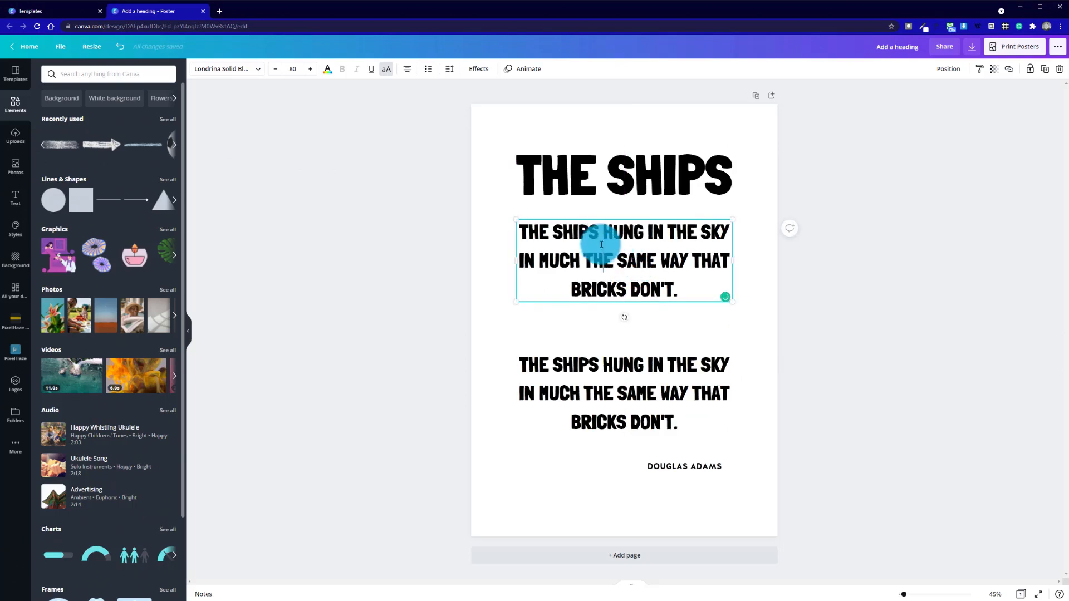
left_click_drag(602, 230, 503, 223)
key("BackSpace")
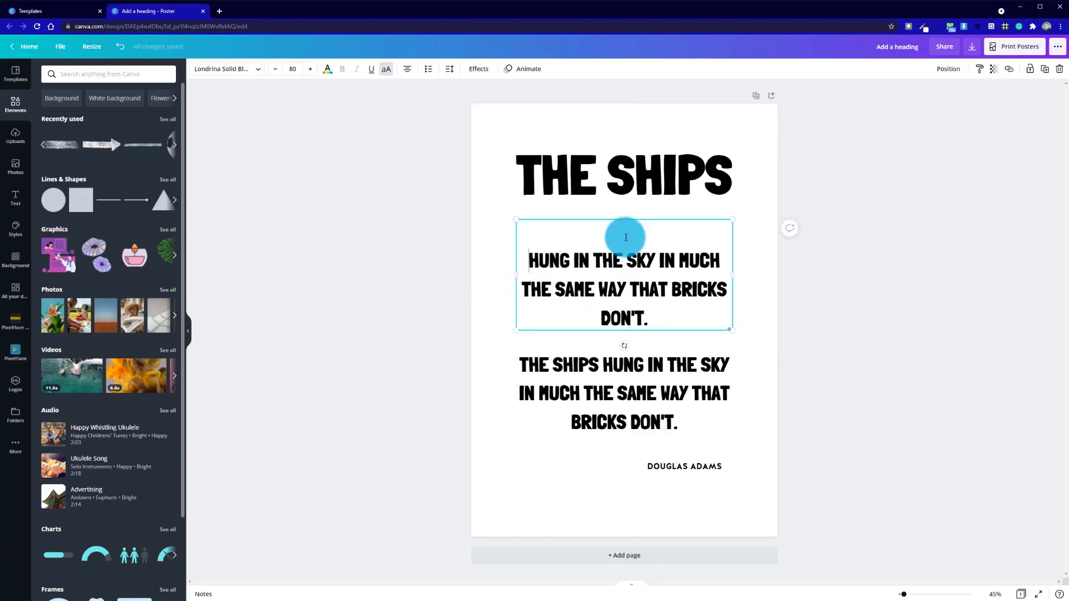
left_click_drag(570, 232, 692, 269)
key("BackSpace")
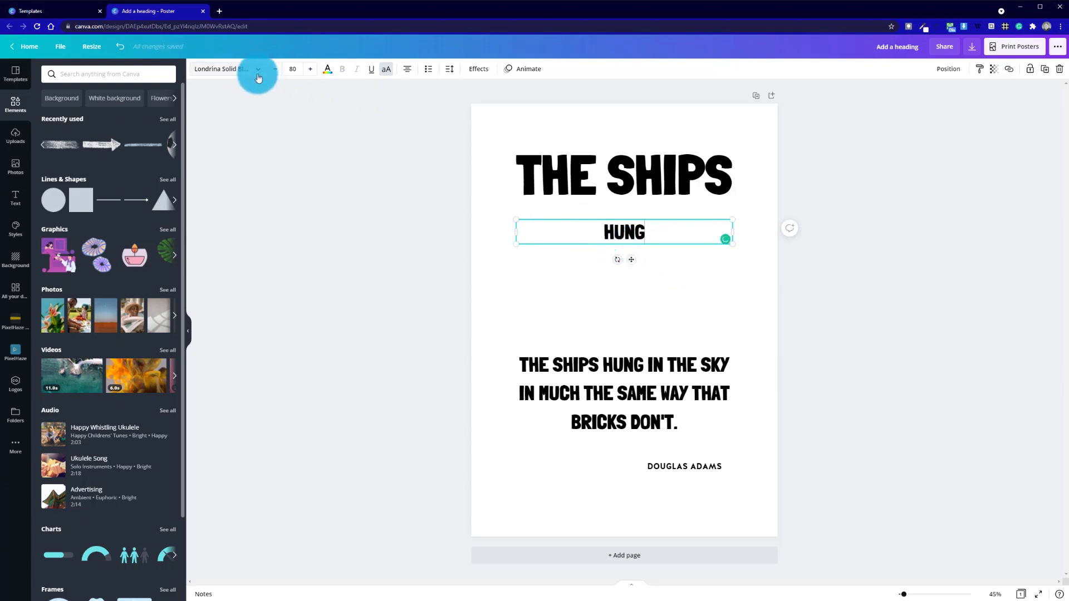
Enlarge the "HUNG" text to font size 350, then in single-point increments to 423 so it fills the text box width
left_click(290, 69)
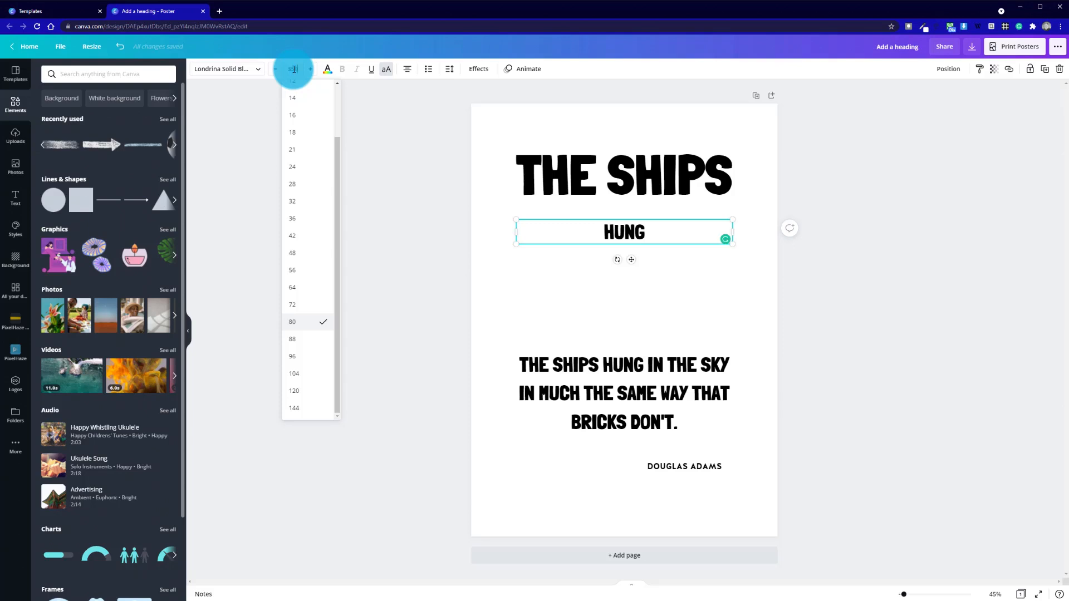
key("Return")
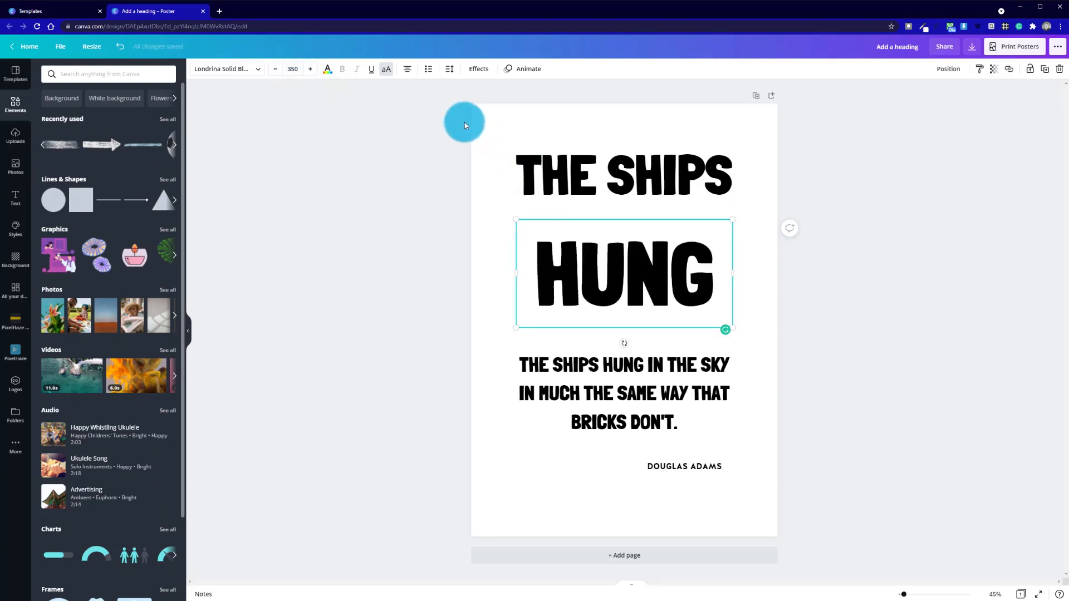
left_click(309, 69)
left_click(309, 69)
left_click(309, 69)
left_click(309, 69)
left_click(309, 69)
left_click(309, 69)
left_click(310, 69)
left_click(310, 69)
left_click(310, 69)
left_click(309, 69)
left_click(310, 69)
left_click(309, 69)
left_click(310, 69)
left_click(310, 69)
left_click(309, 69)
left_click(309, 69)
left_click(310, 69)
left_click(310, 69)
left_click(309, 74)
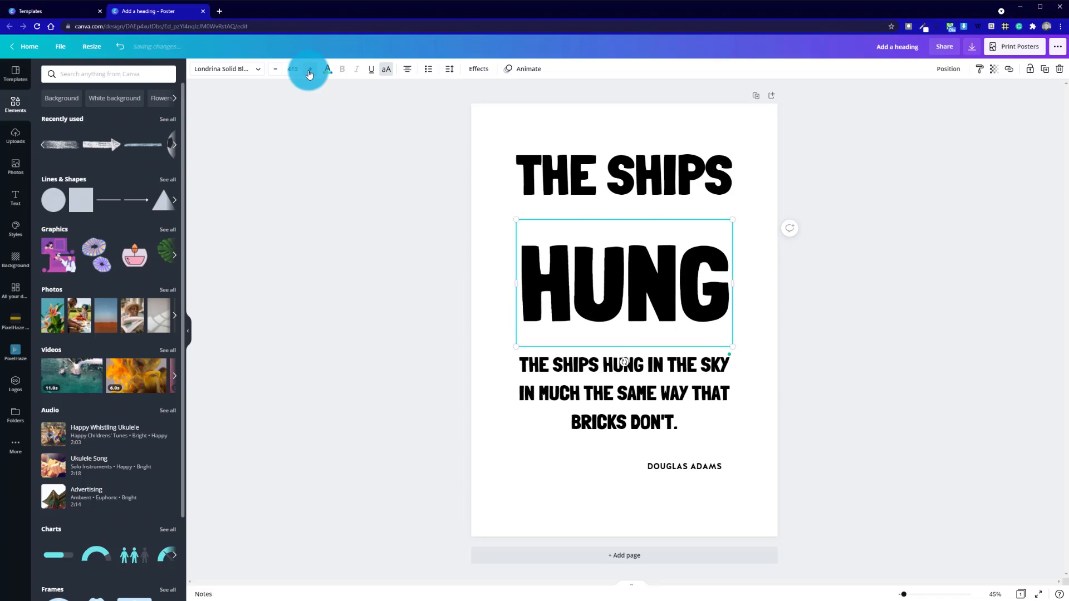
left_click(278, 72)
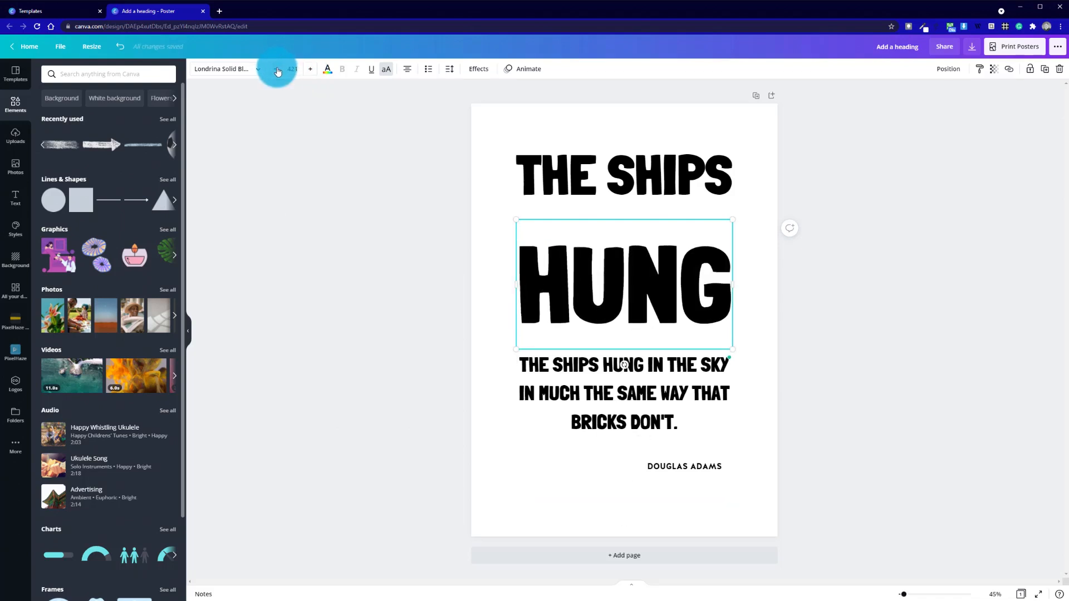
left_click(307, 74)
left_click(307, 74)
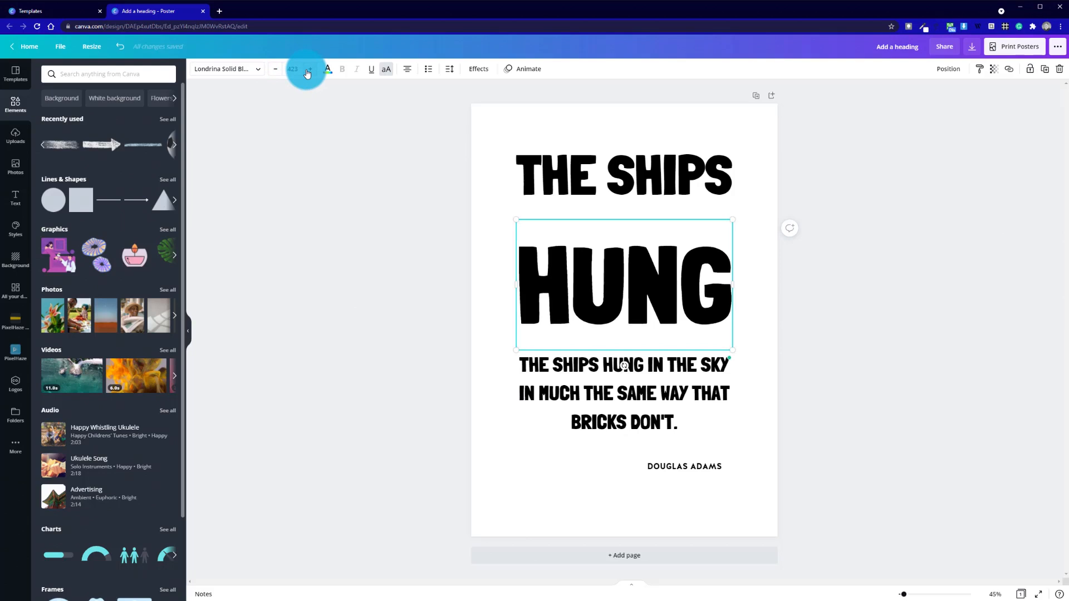
left_click(307, 74)
left_click(277, 72)
Move the "HUNG" text up so it sits tightly beneath "THE SHIPS" and check the overlap of the two text boxes
left_click_drag(638, 307, 636, 260)
left_click(613, 156, "shift")
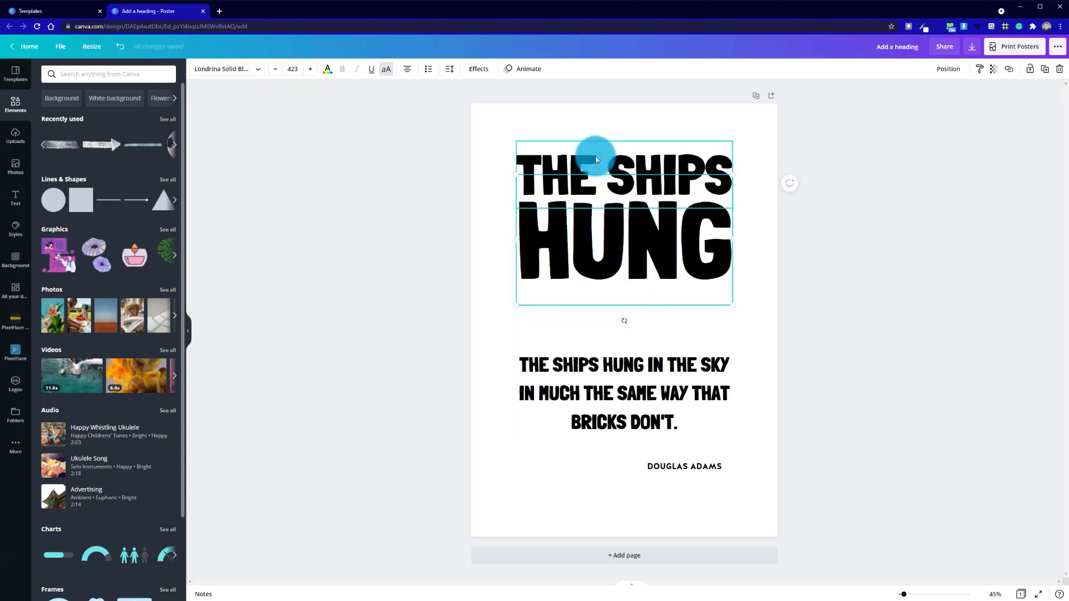
left_click(585, 167)
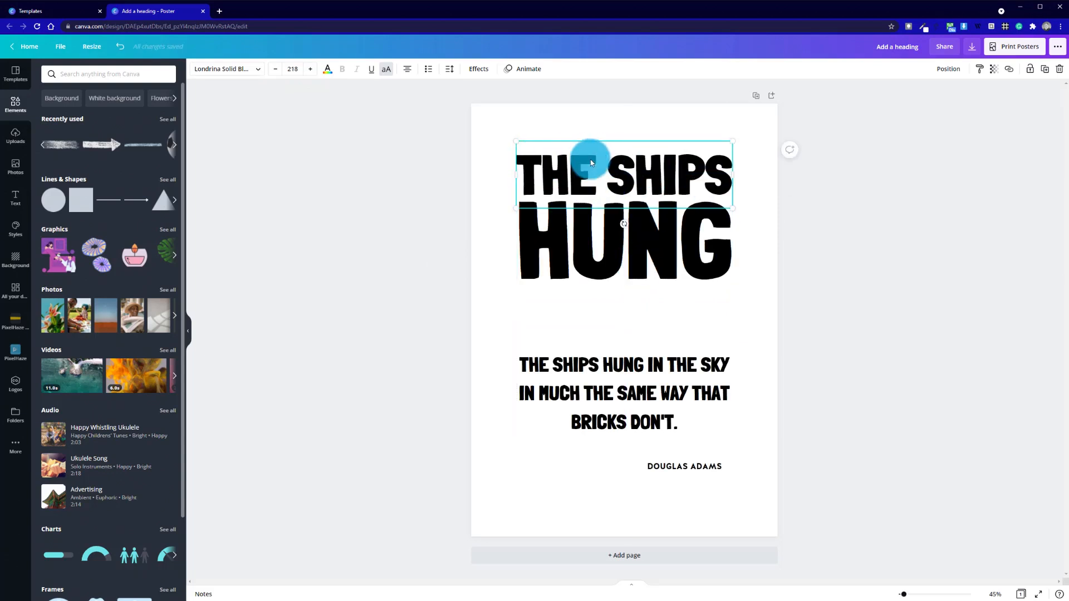
Nudge the "HUNG" text down in small increments to leave a narrow gap below "THE SHIPS"
left_click(637, 249)
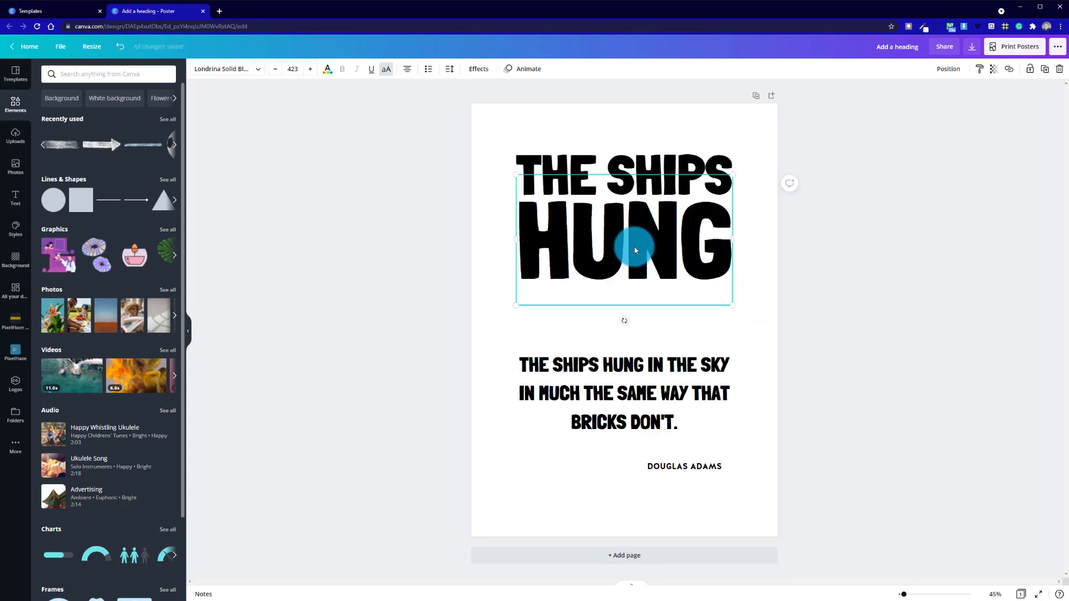
key("Down")
key("Down")
key("Down")
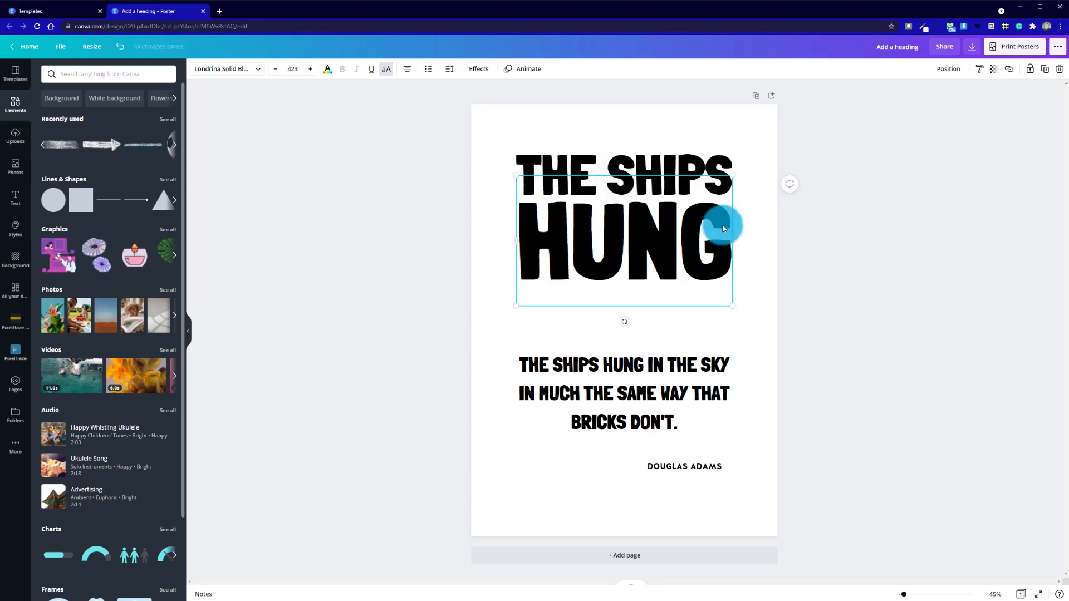
key("Down")
key("Down")
key("Down")
key("Down")
key("Down")
key("Down")
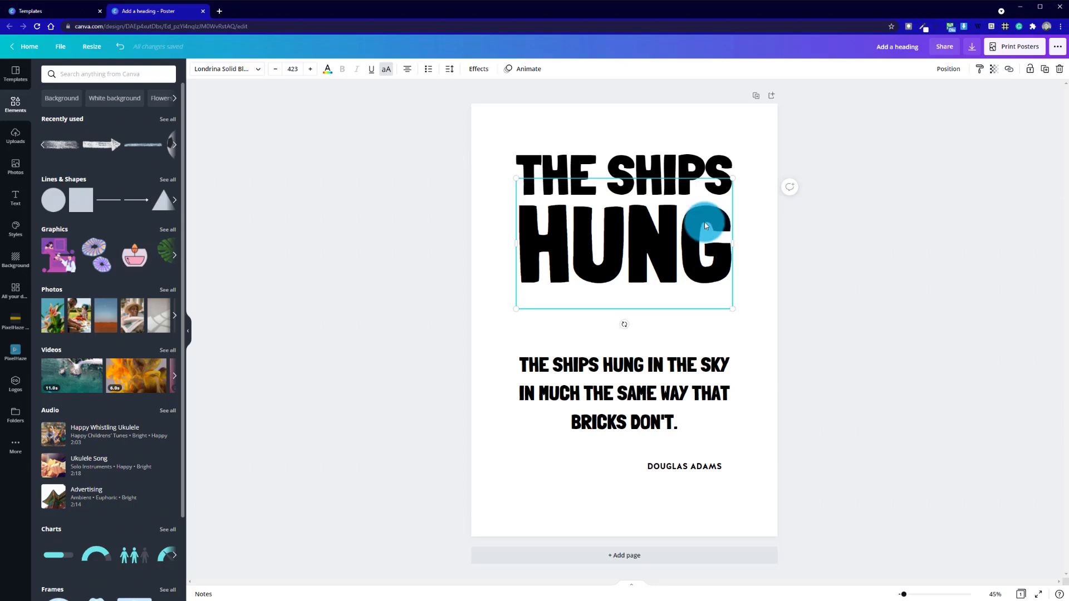
left_click(713, 133)
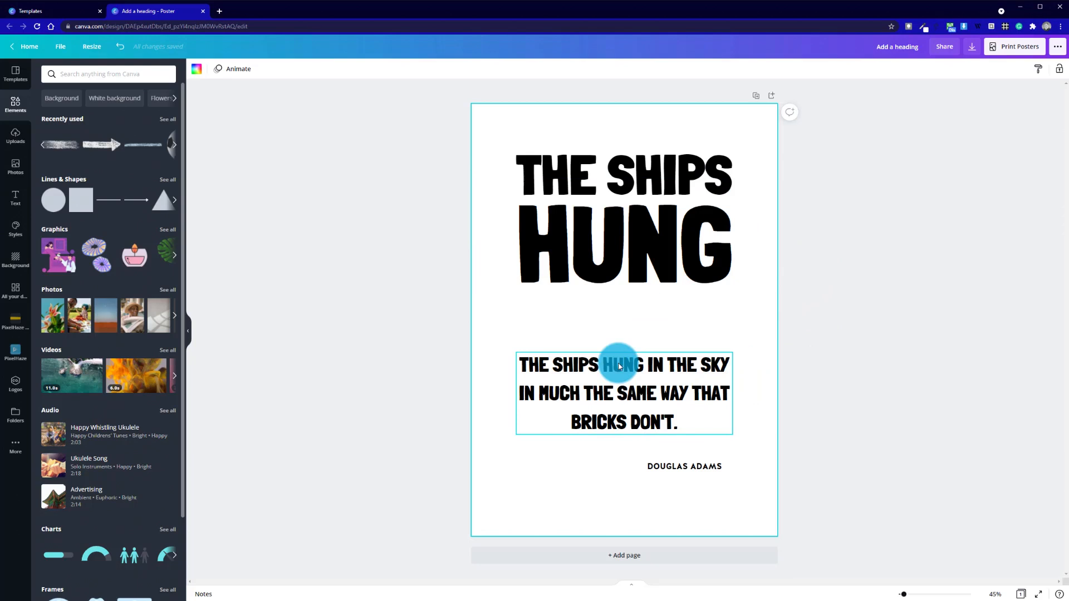
Duplicate the full quote, place one copy below "HUNG", and shorten it to "IN THE SKY"
left_click(624, 396)
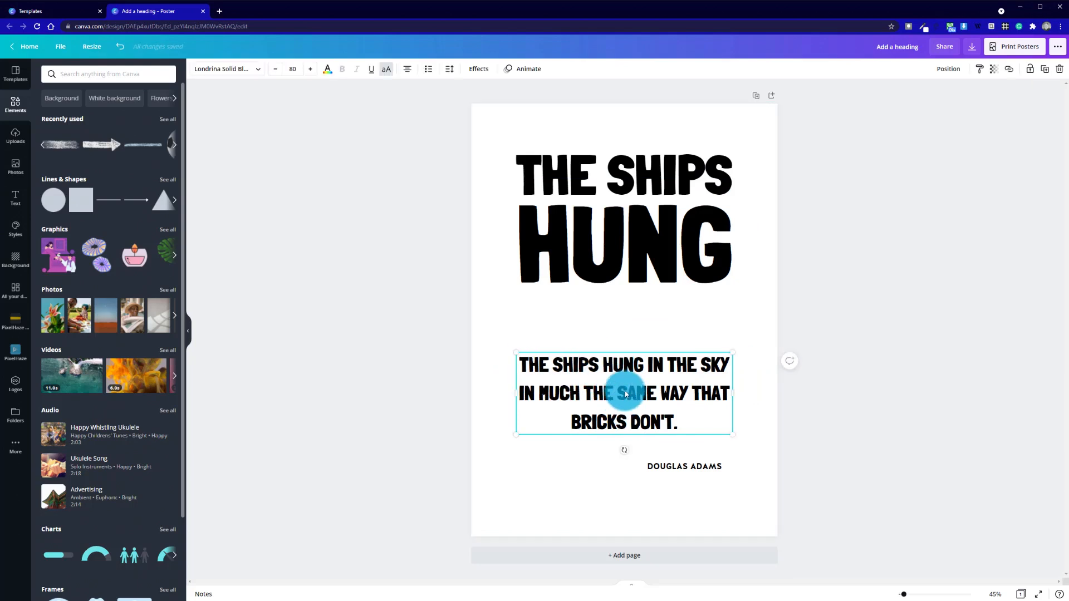
left_click(646, 370)
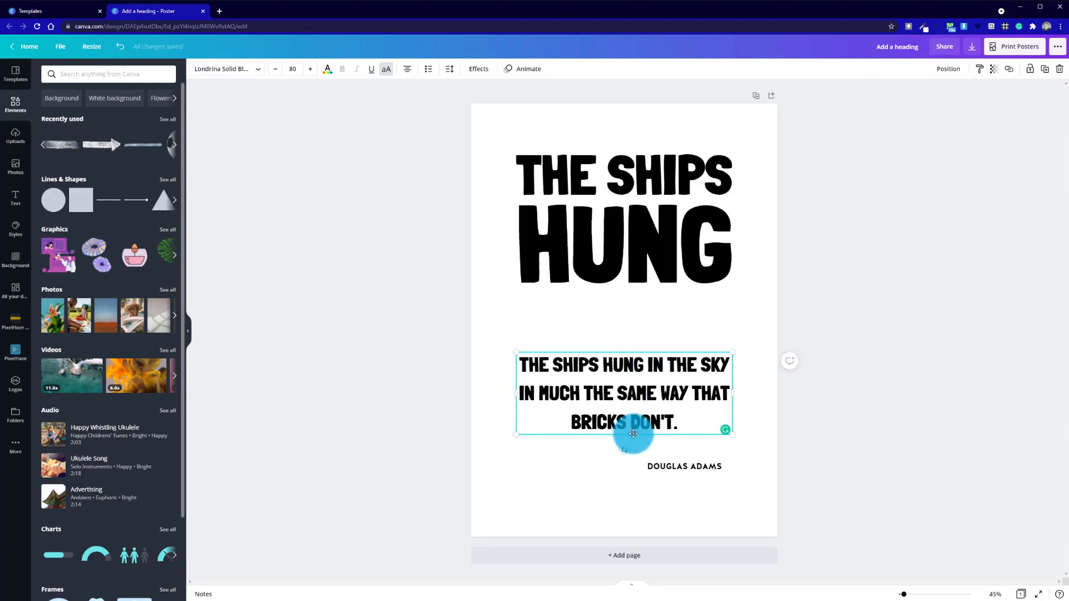
left_click(749, 449)
left_click_drag(663, 421, 519, 303)
key("ctrl+d")
left_click(655, 342)
key("BackSpace")
left_click_drag(623, 327, 678, 359)
key("BackSpace")
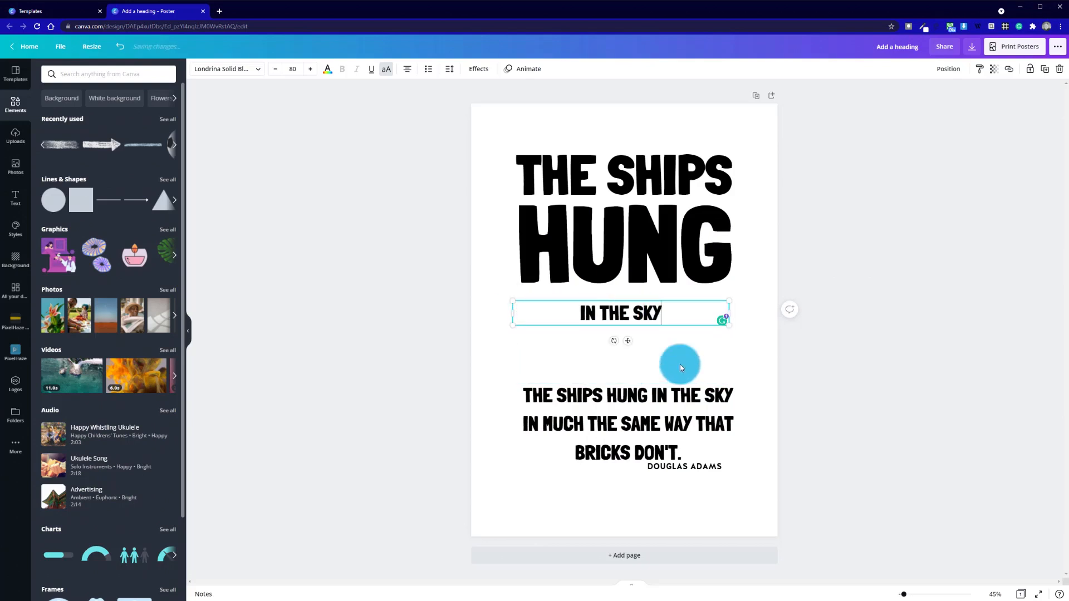
Delete "THE SHIPS HUNG IN THE SKY" from the remaining full quote, keeping "IN MUCH THE SAME WAY THAT BRICKS DON'T."
left_click(620, 420)
left_click(621, 422)
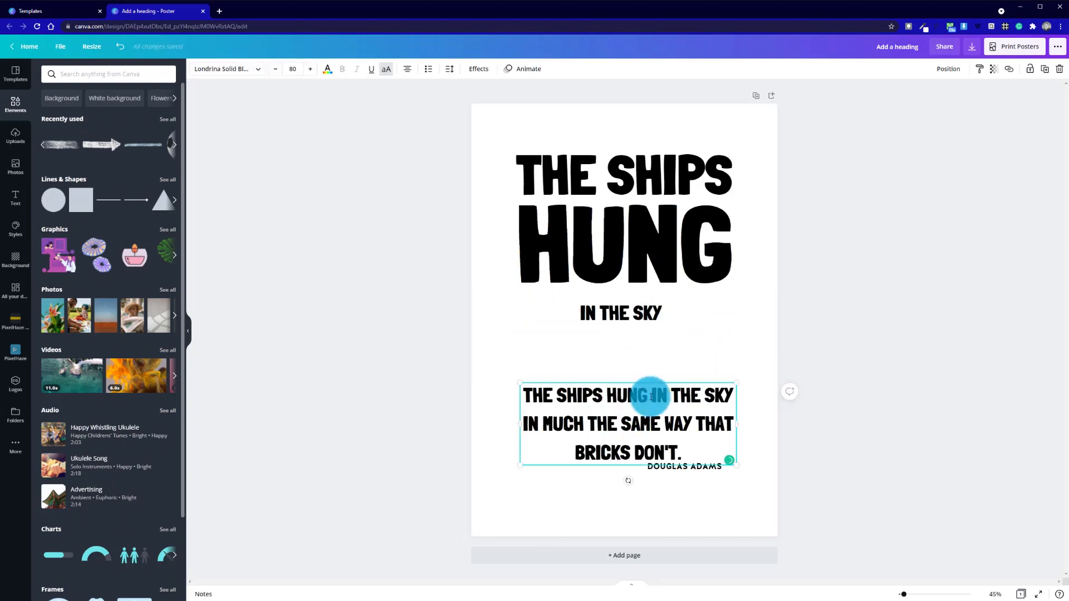
left_click_drag(709, 402, 530, 408)
key("BackSpace")
left_click(566, 465)
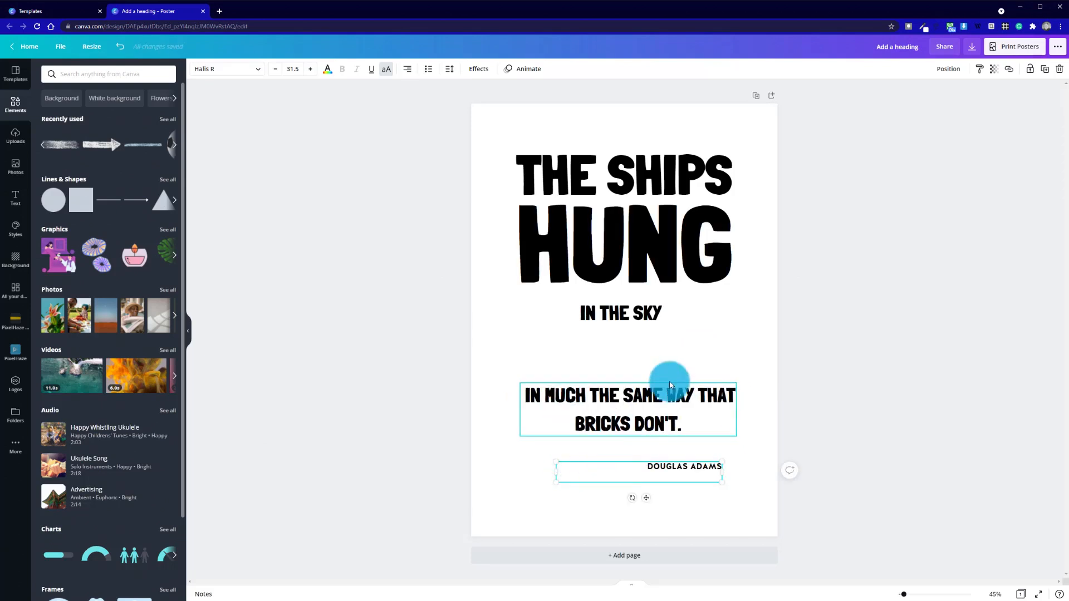
Enlarge the "IN THE SKY" text to font size 144, then in single-point increments to 212 so it fills the box width
left_click(649, 314)
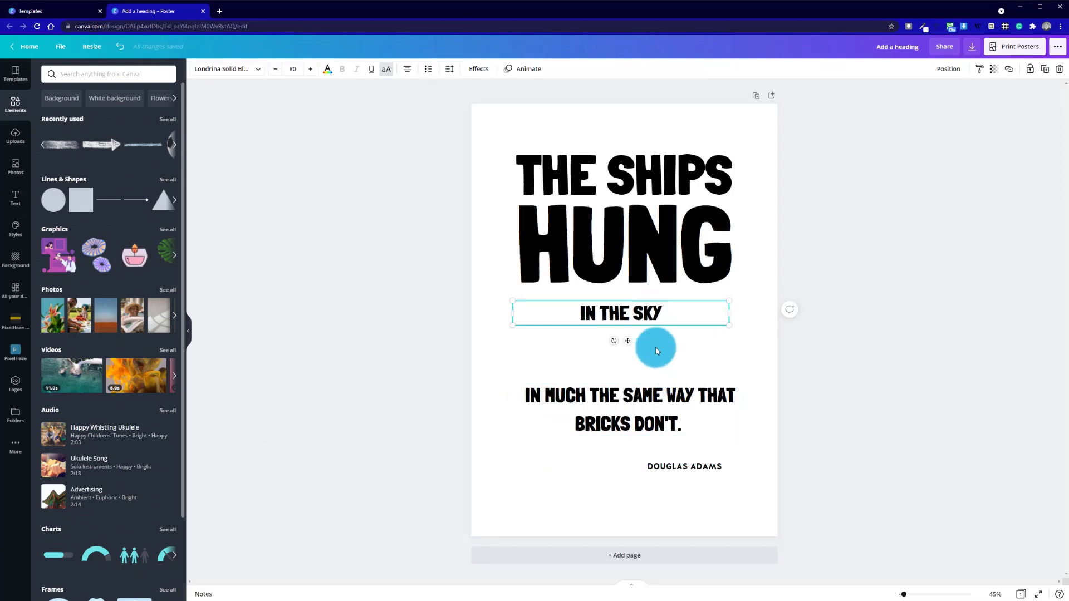
left_click(299, 70)
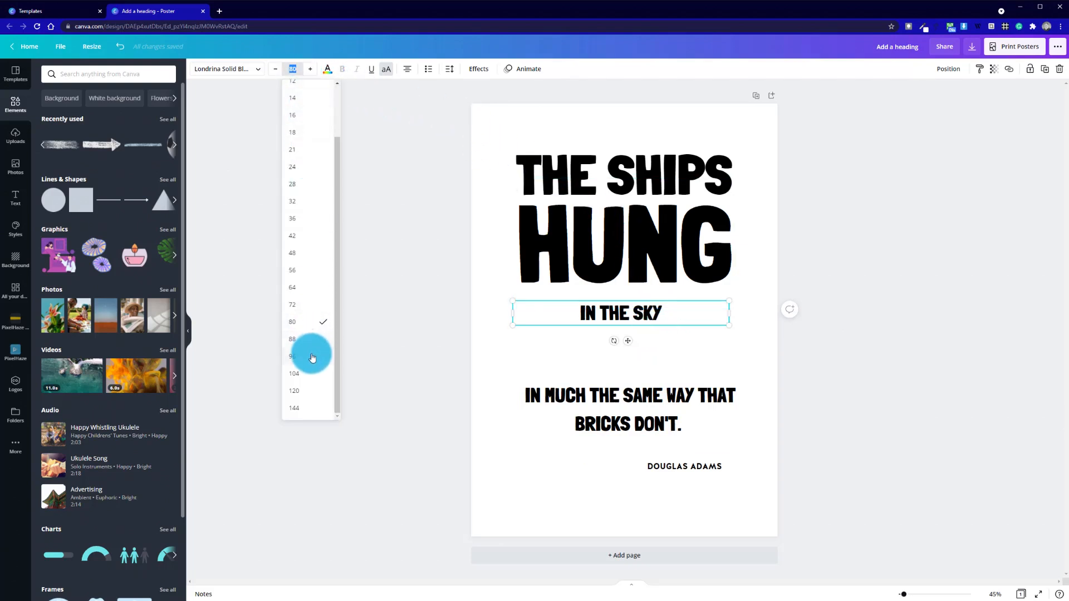
left_click(301, 405)
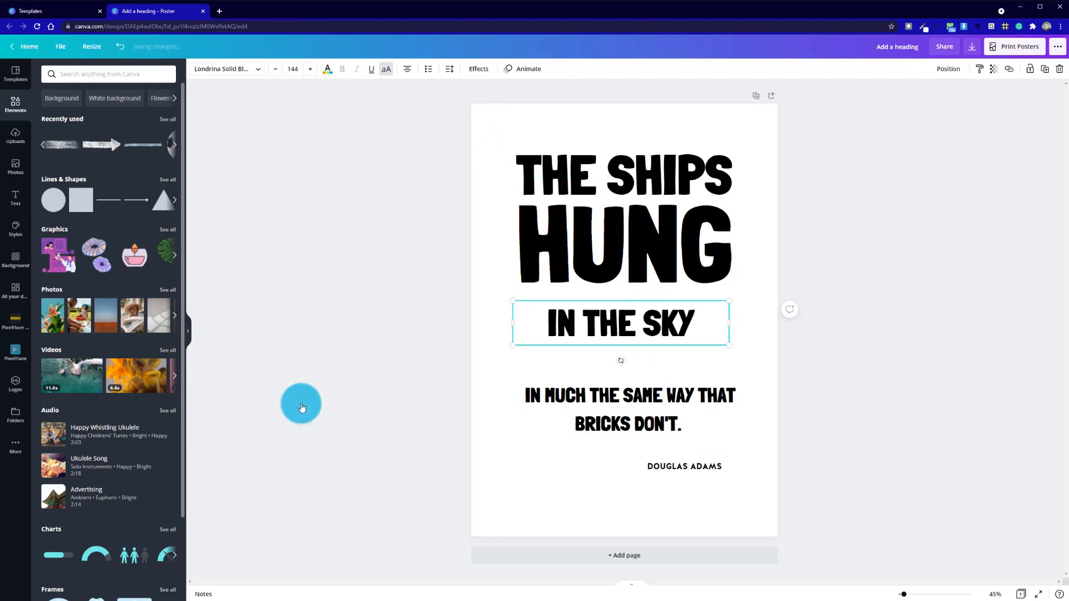
left_click(310, 69)
left_click(310, 69)
left_click(310, 69)
left_click(311, 69)
left_click(310, 69)
left_click(311, 69)
left_click(310, 69)
left_click(310, 69)
left_click(310, 70)
left_click(310, 69)
left_click(310, 69)
left_click(311, 69)
left_click(310, 69)
left_click(310, 69)
left_click(310, 69)
left_click(310, 69)
left_click(310, 69)
left_click(310, 69)
left_click(310, 69)
left_click(311, 69)
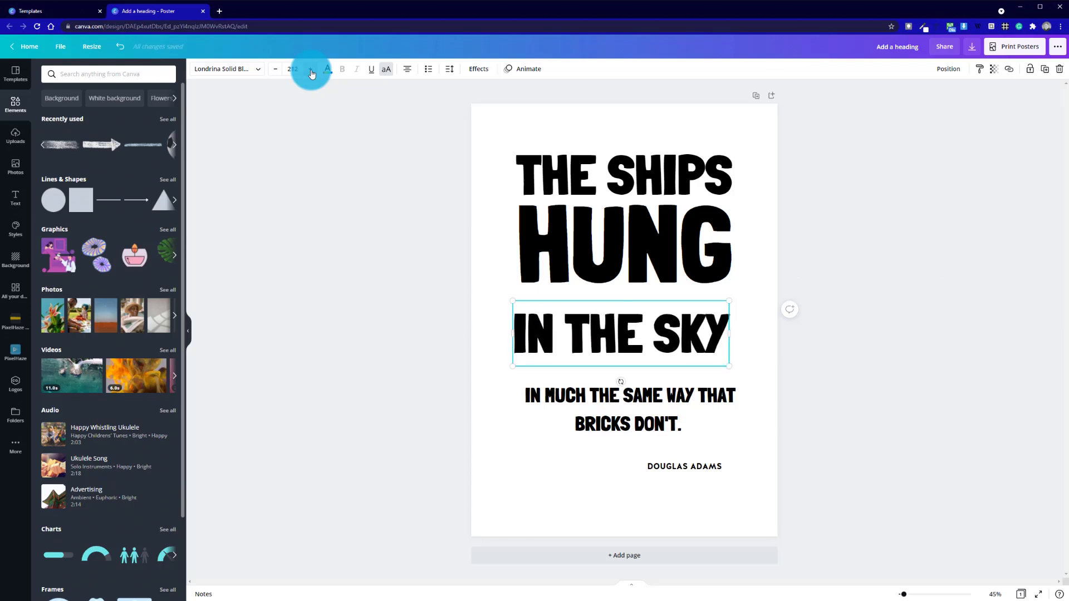
left_click(310, 69)
left_click(279, 73)
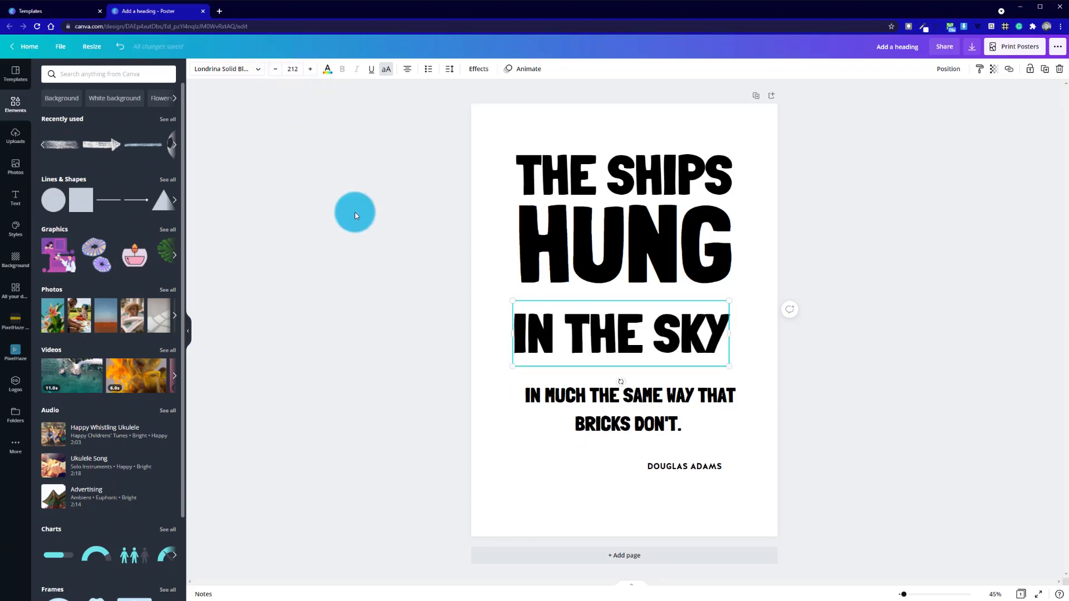
Move the "IN THE SKY" text directly beneath "HUNG", aligned with the lines above
left_click_drag(603, 342, 622, 324)
left_click(779, 363)
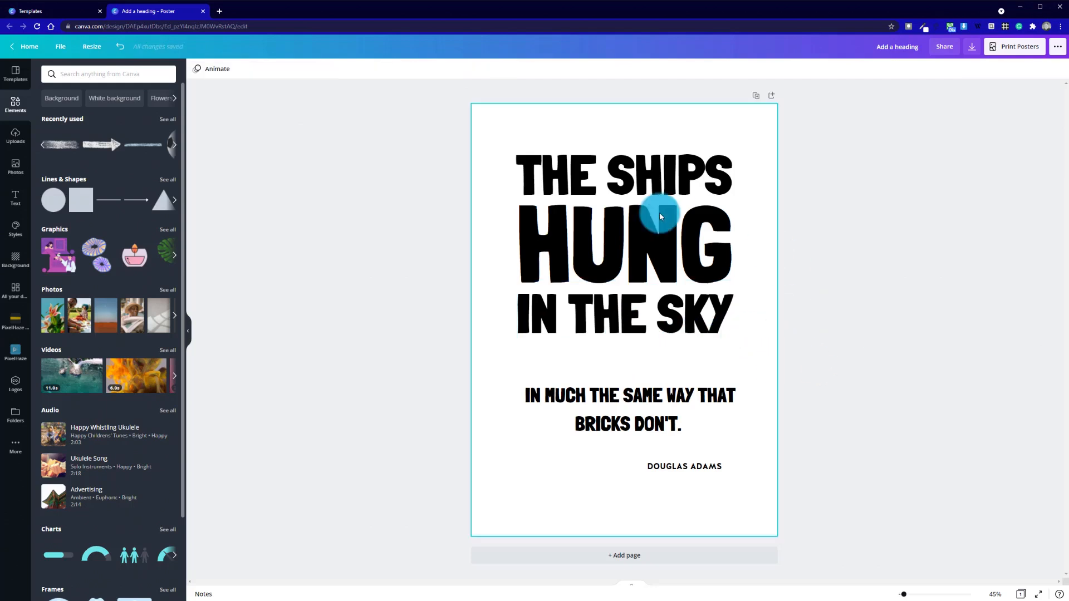
left_click(650, 332)
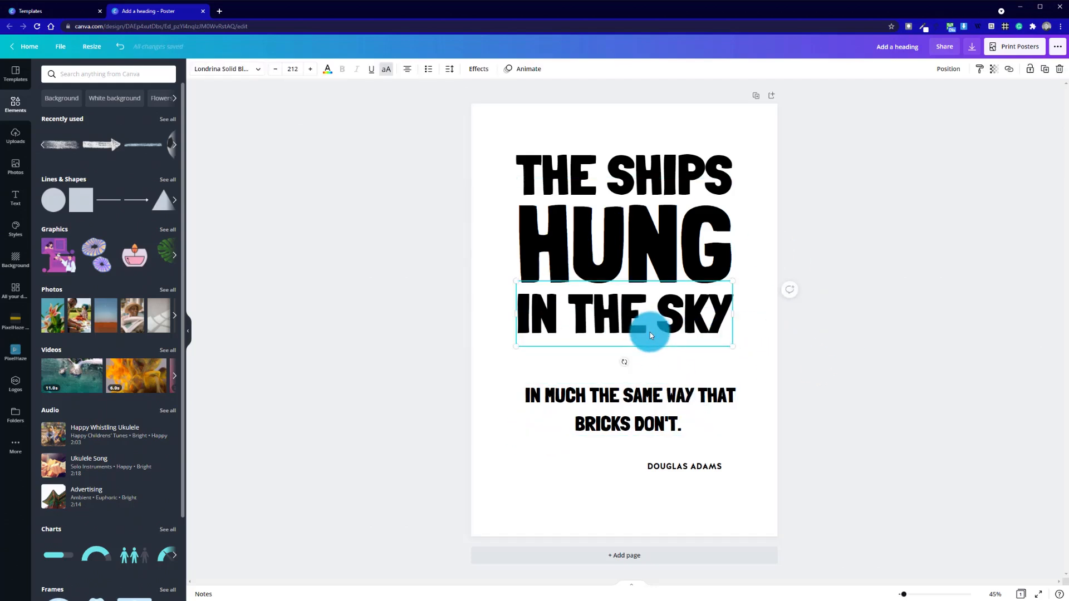
left_click(784, 372)
Duplicate the remaining quote, place one copy beneath "IN THE SKY", and shorten it to "IN MUCH THE SAME WAY"
left_click_drag(672, 411, 637, 362)
key("ctrl+d")
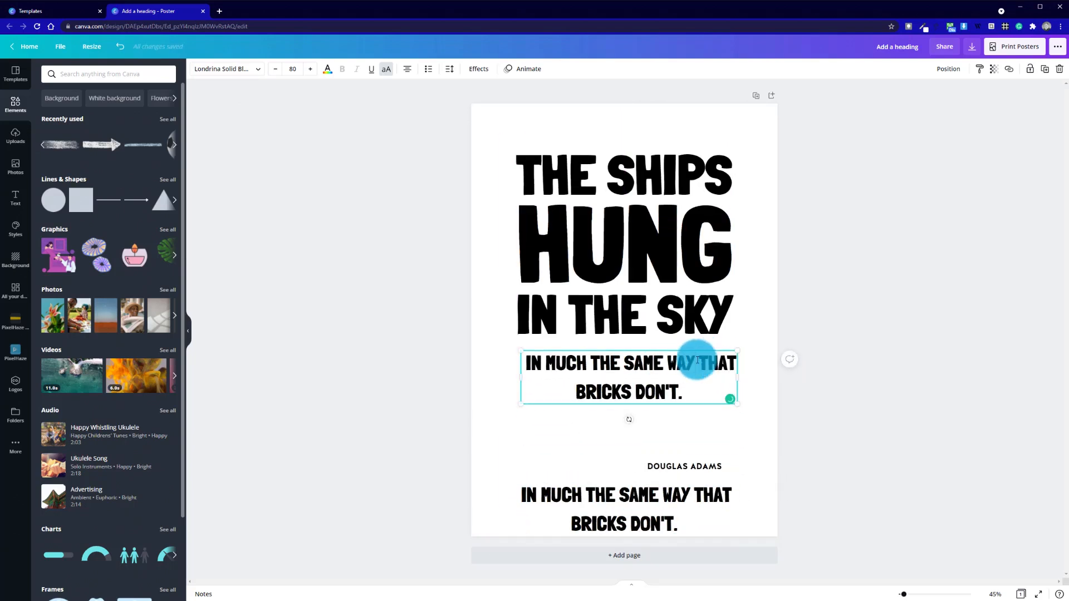
left_click_drag(707, 362, 713, 380)
key("BackSpace")
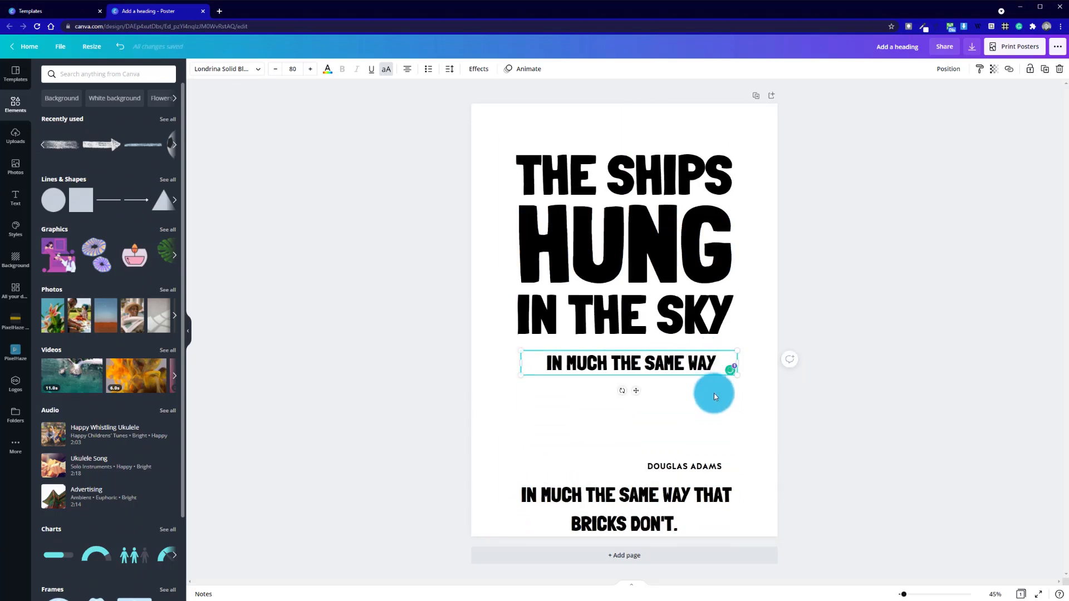
Set the "IN MUCH THE SAME WAY" text to font size 104 and remove the extra space before "IN"
left_click(293, 69)
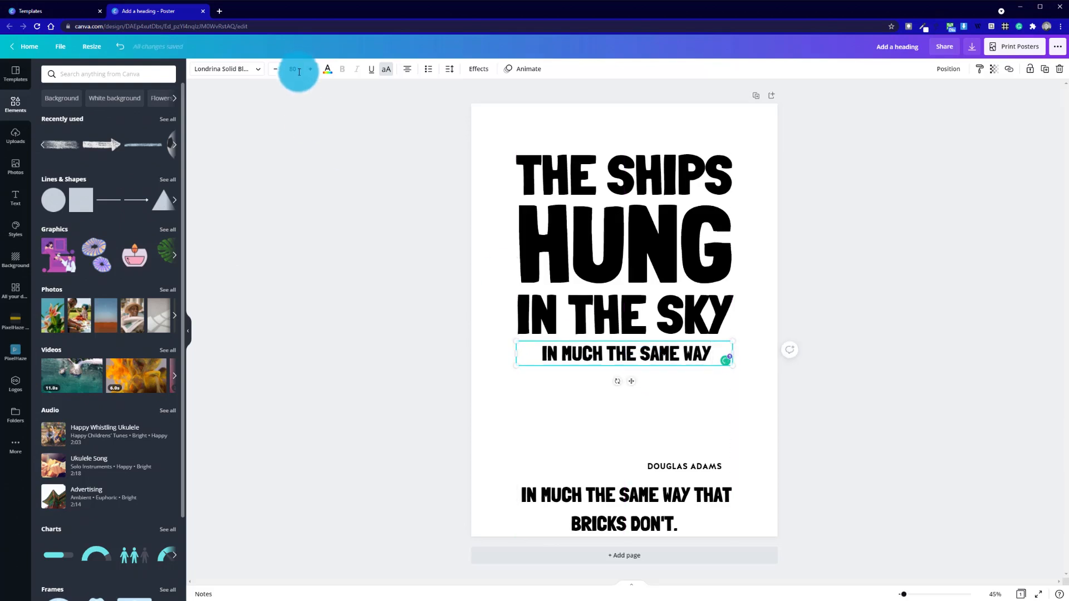
left_click(306, 372)
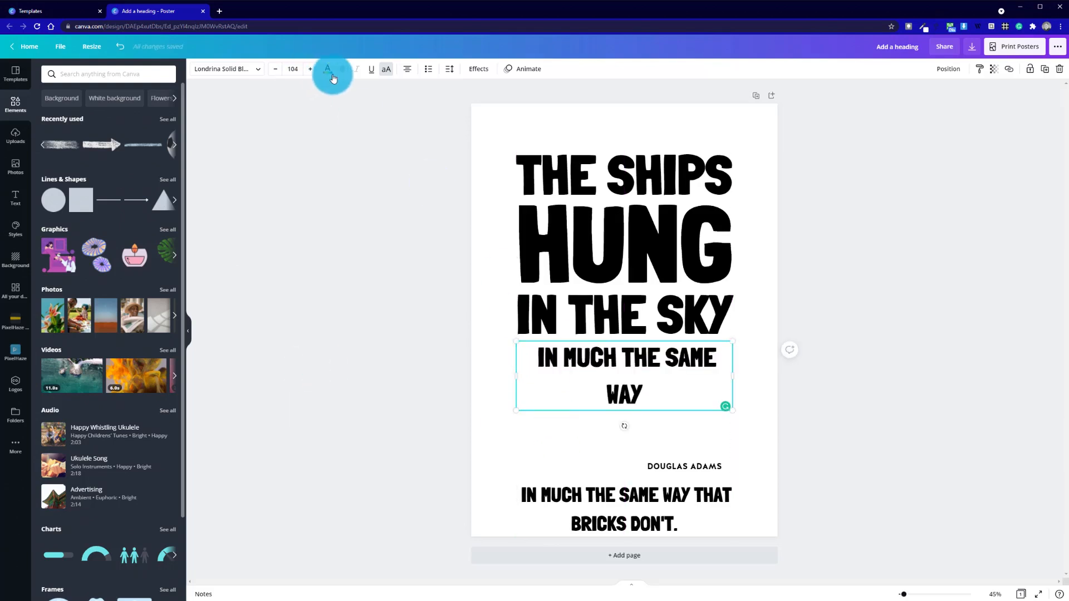
left_click(527, 360)
key("BackSpace")
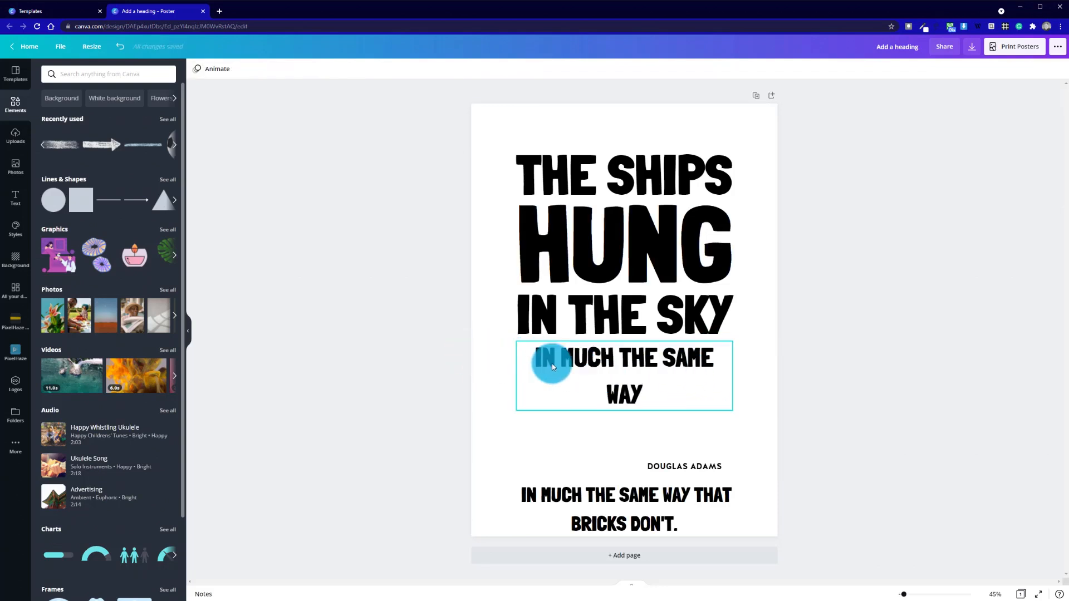
Fine-tune the font size of "IN MUCH THE SAME WAY" in single-point increments until it fills the box width on one line
left_click(379, 55)
left_click(277, 71)
left_click(277, 71)
left_click(277, 71)
left_click(278, 71)
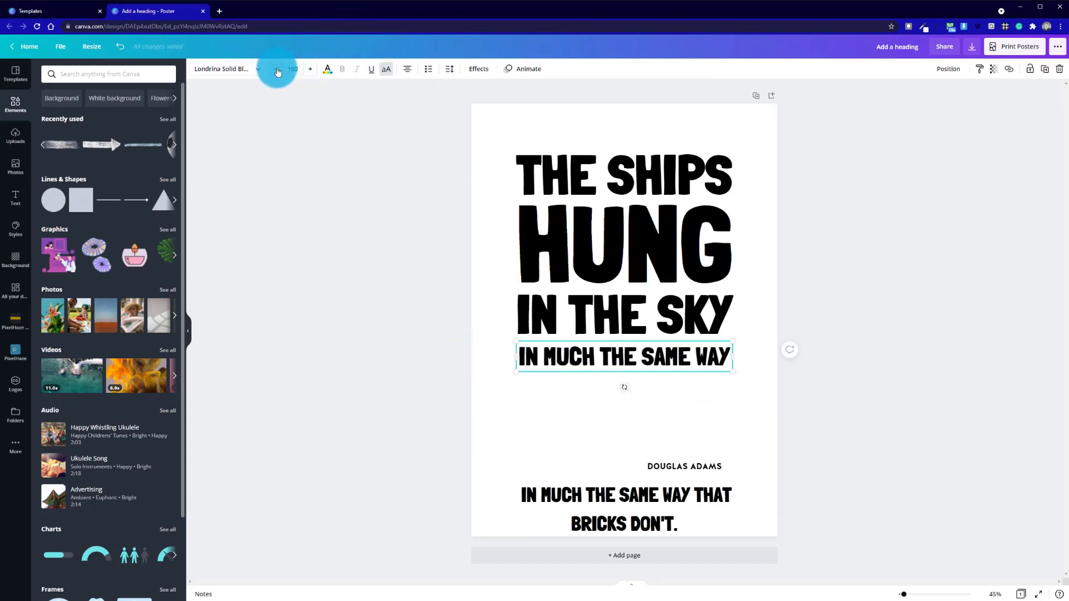
left_click(310, 70)
left_click(310, 70)
left_click(311, 70)
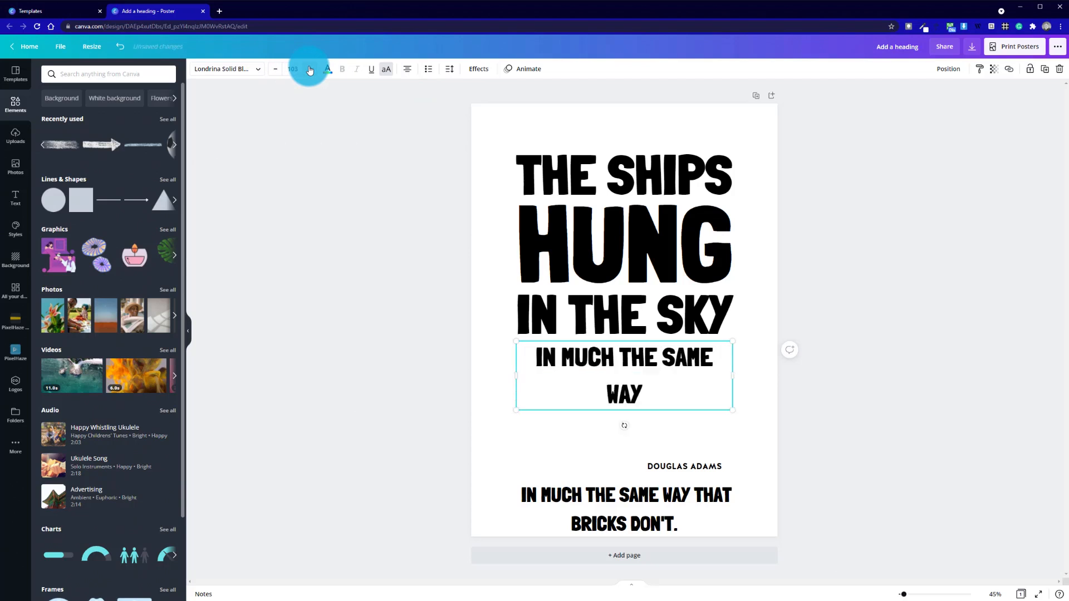
left_click(277, 70)
left_click(974, 289)
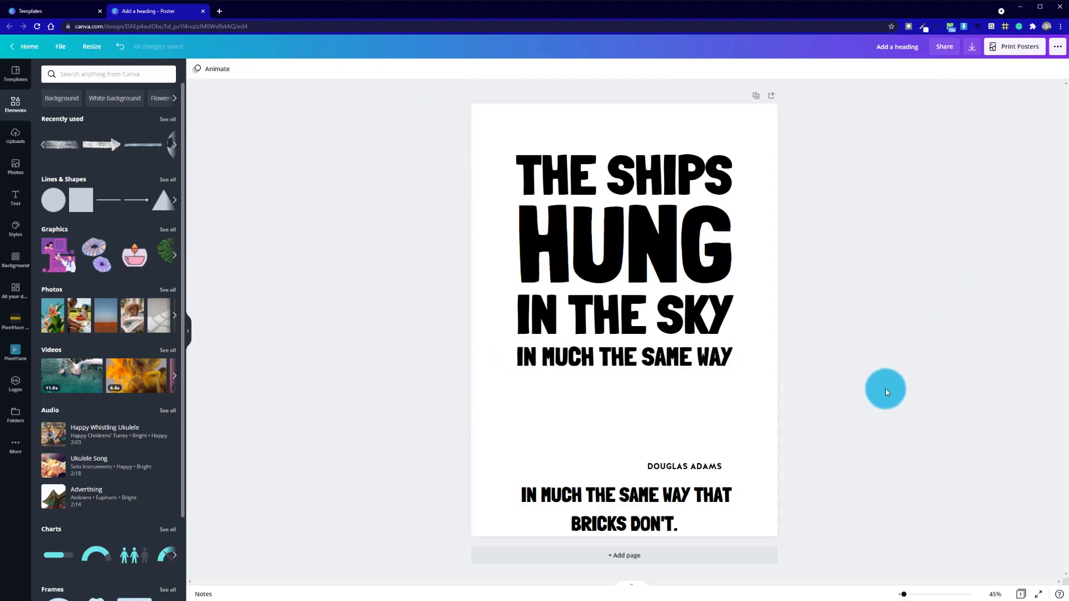
Duplicate the remaining quote, place one copy beneath "IN MUCH THE SAME WAY", and shorten it to "THAT BRICKS"
left_click_drag(646, 504, 531, 386)
double_click(649, 385)
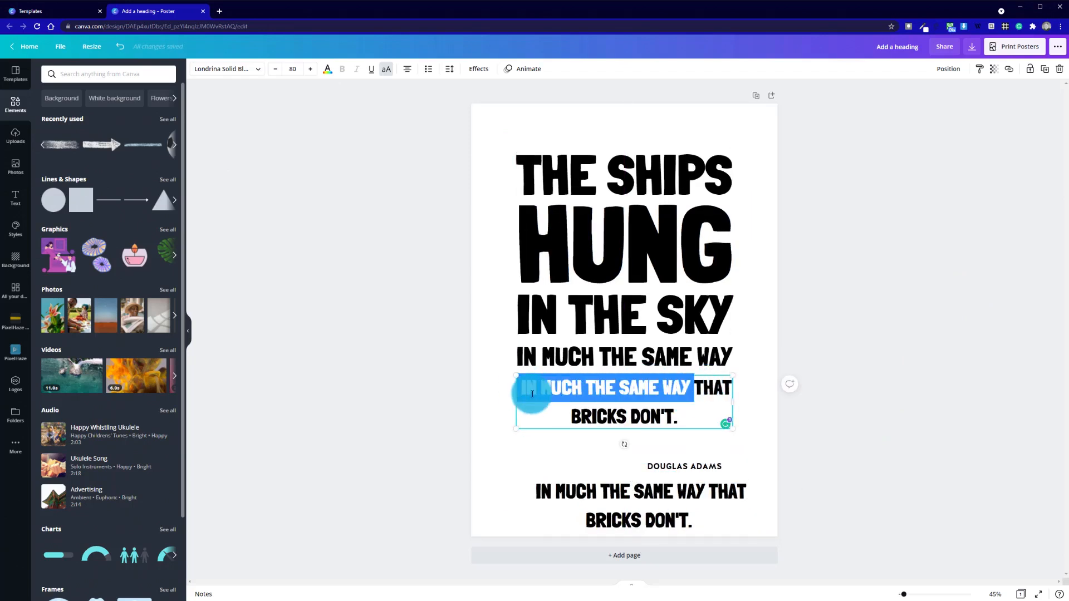
key("BackSpace")
key("BackSpace")
left_click_drag(716, 392, 575, 384)
type("S")
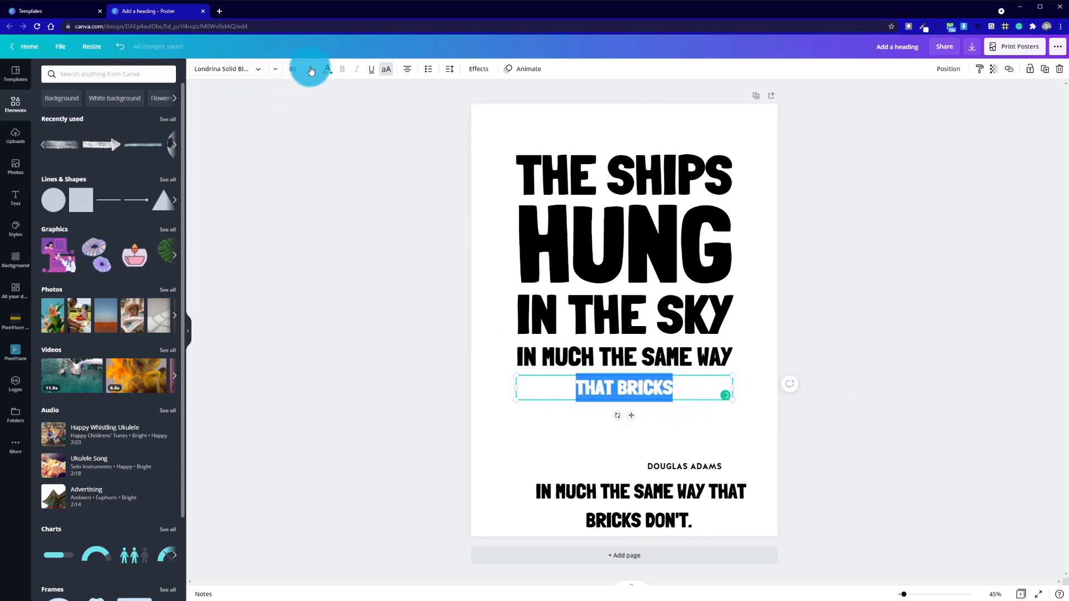
Set the "THAT BRICKS" text to font size 180, then reduce it in single-point increments until it fits on one line
left_click(295, 69)
type("1")
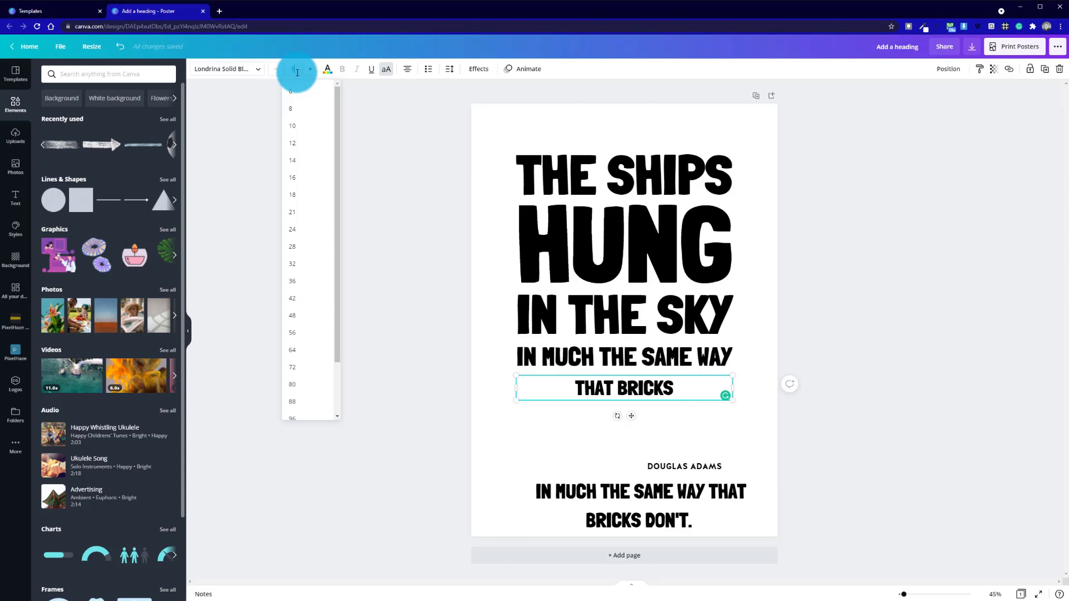
type("80")
key("Return")
left_click(279, 71)
left_click(279, 71)
left_click(279, 71)
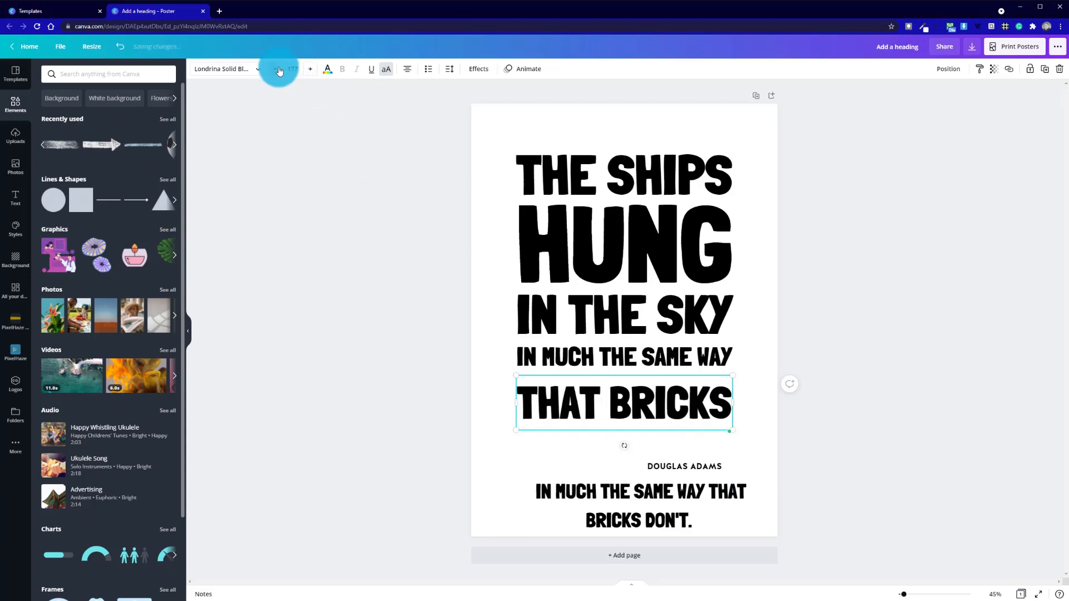
Increase the "THAT BRICKS" font size to the largest that fits one line and move it up beneath "IN MUCH THE SAME WAY"
left_click(310, 69)
left_click(310, 69)
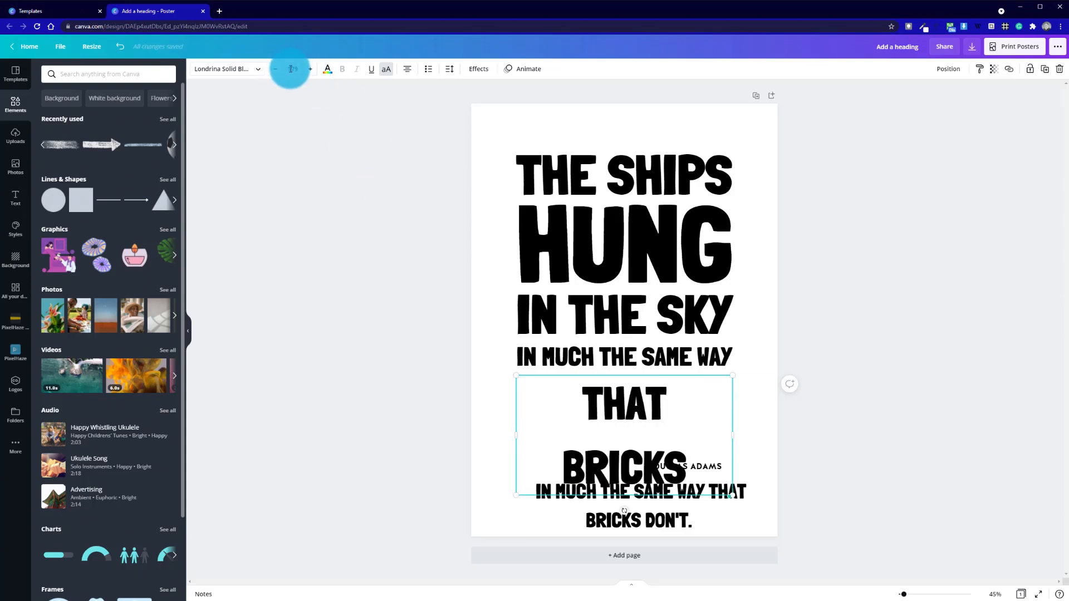
left_click(274, 76)
left_click_drag(593, 437, 602, 407)
left_click(429, 362)
Shorten the remaining quote text to "DON'T." and place it directly beneath "THAT BRICKS", aligned with the other lines
left_click_drag(682, 495, 528, 493)
key("BackSpace")
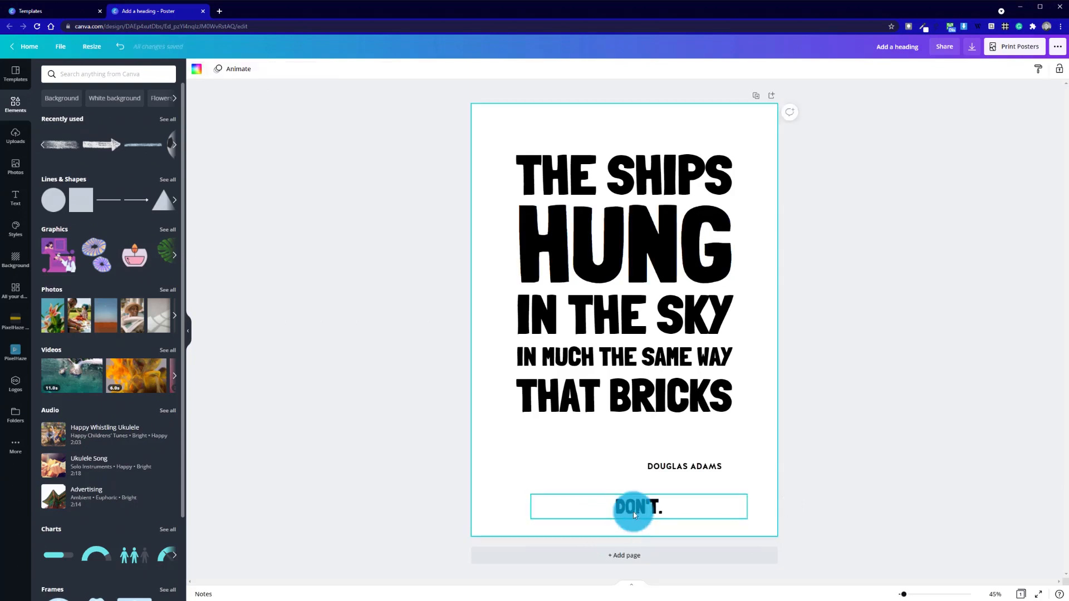
left_click_drag(643, 513, 629, 429)
Set the "DON'T." text to font size 390
left_click(295, 70)
left_click(294, 68)
left_click(295, 71)
left_click(295, 70)
left_click(286, 68)
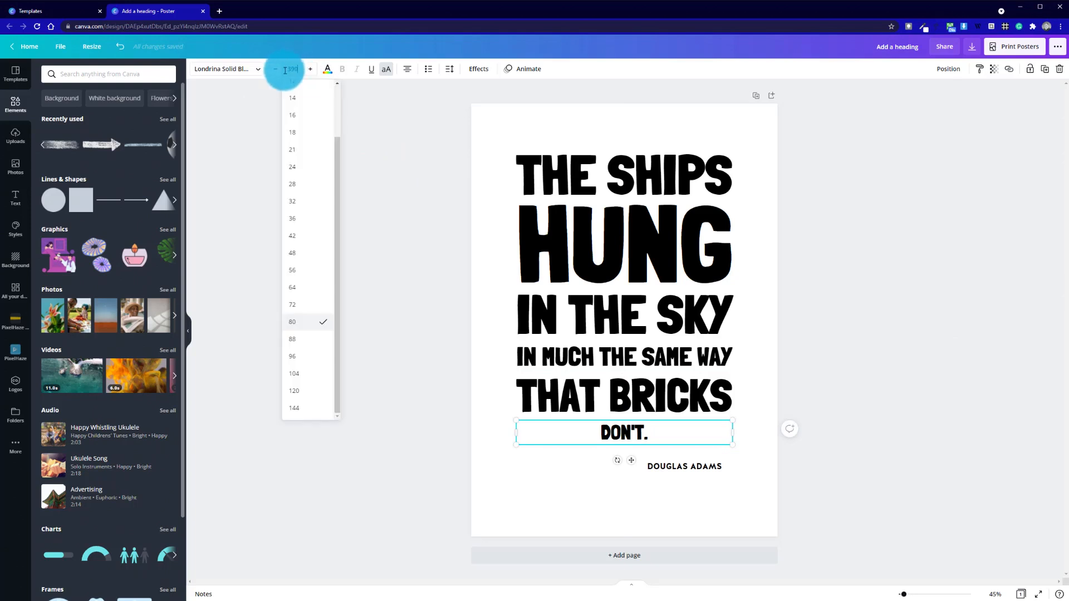
type("390")
key("Return")
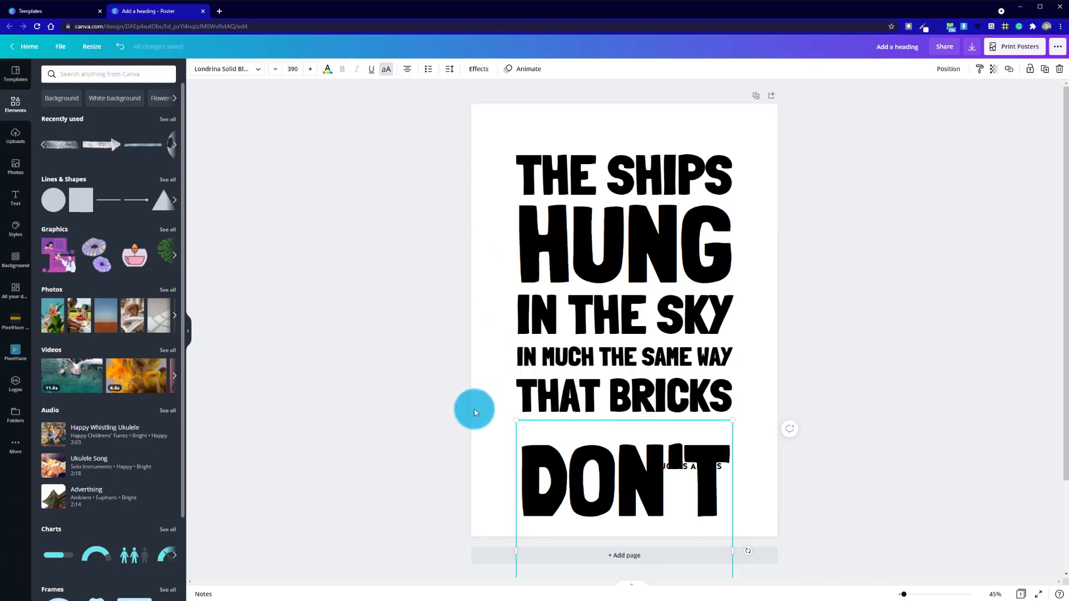
Move the enlarged "DON'T." text up until it sits close beneath "THAT BRICKS"
left_click(565, 471)
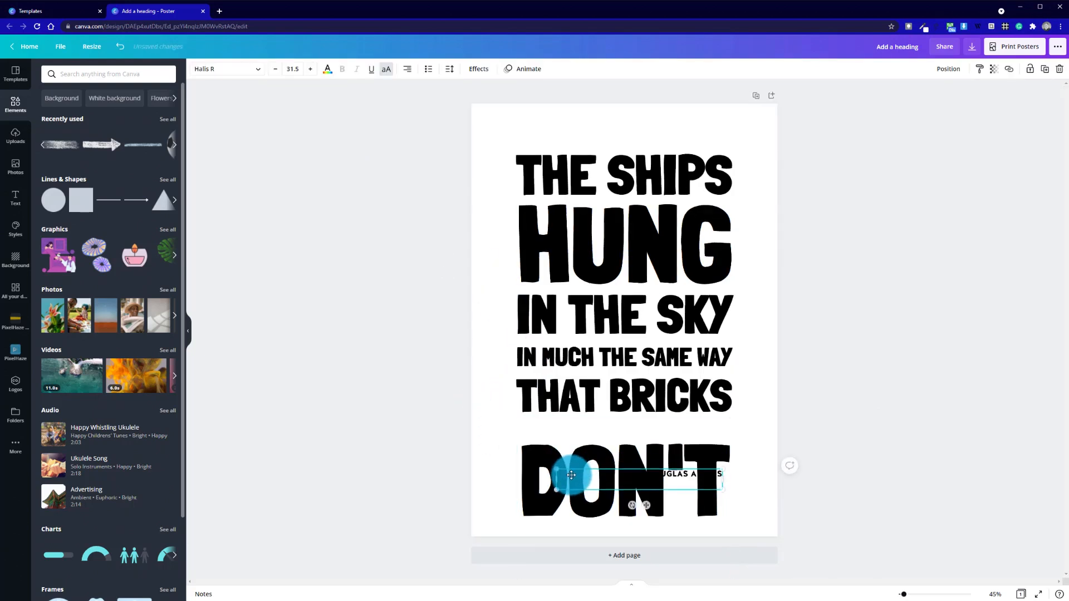
left_click(538, 476)
left_click_drag(532, 476, 532, 450)
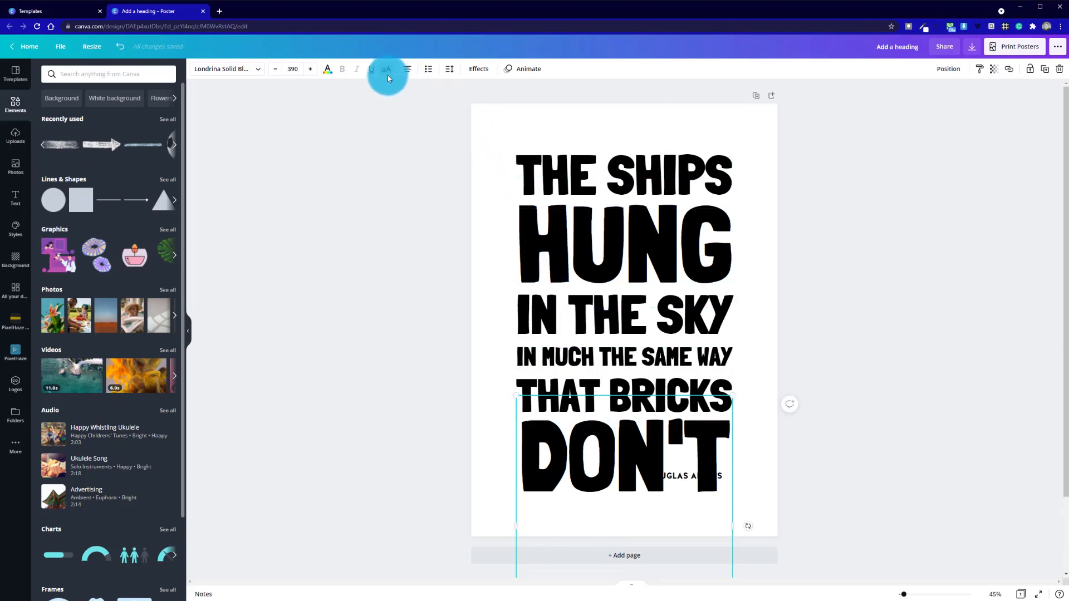
Fine-tune the "DON'T" font size in single-point increments until the word without its full stop spans the text box width
left_click(311, 70)
left_click(312, 70)
left_click(312, 71)
left_click(312, 70)
left_click(311, 70)
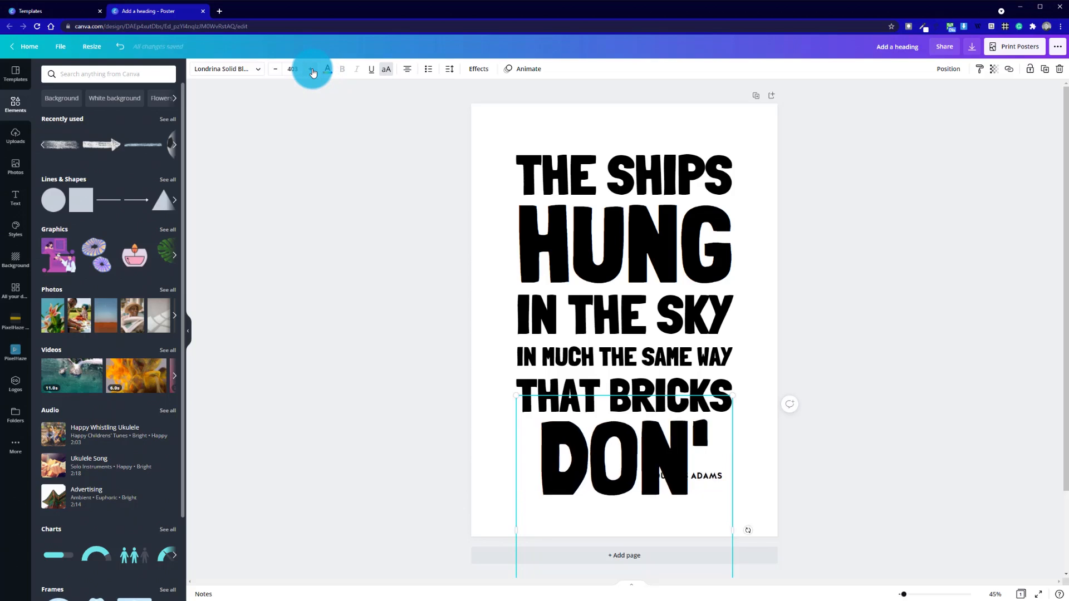
left_click(272, 71)
left_click(272, 70)
left_click(401, 271)
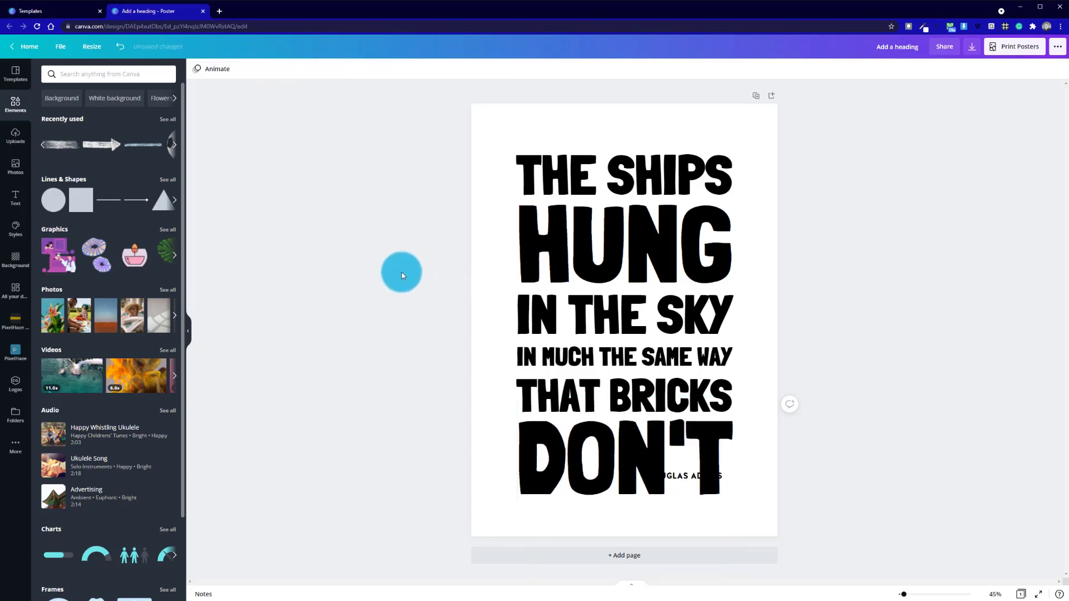
Select all the stacked quote lines and move them up the page, clear of the "DOUGLAS ADAMS" attribution
left_click_drag(485, 177, 530, 449)
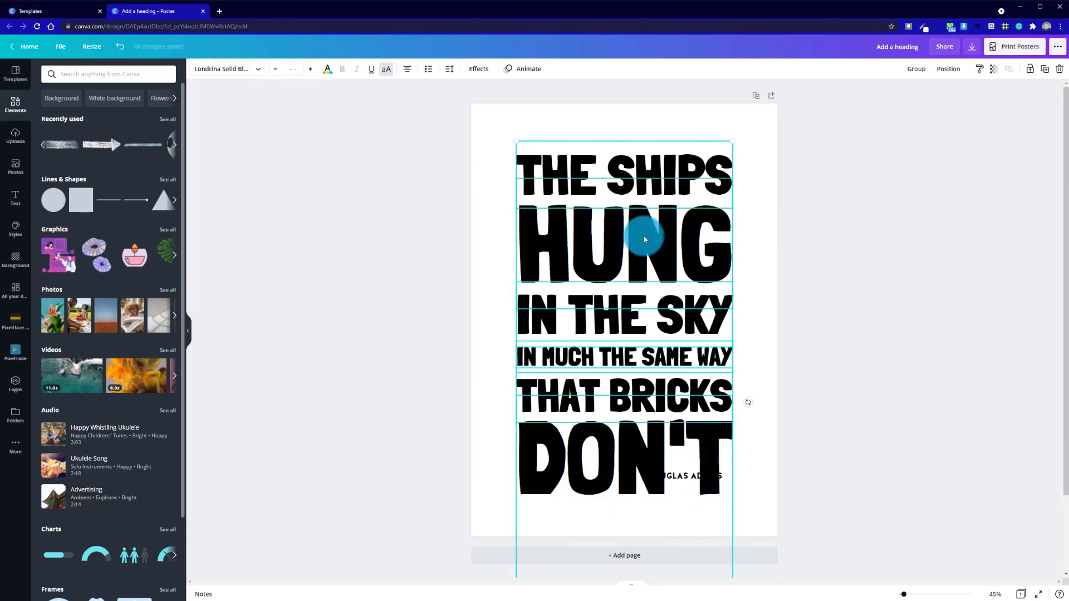
left_click_drag(641, 245, 632, 222)
left_click(745, 440)
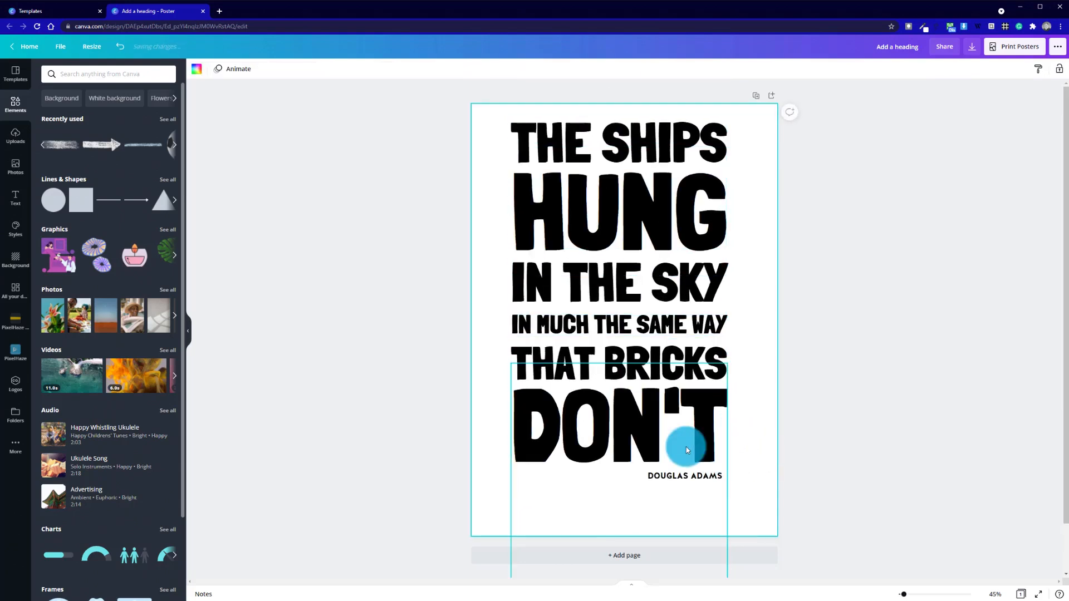
Reduce the "DON'T." text to font size 368 so the word and its full stop fill one line
left_click(622, 429)
left_click(274, 69)
left_click(274, 69)
left_click(274, 69)
left_click(274, 69)
left_click(274, 69)
left_click(274, 69)
left_click(274, 69)
left_click(274, 69)
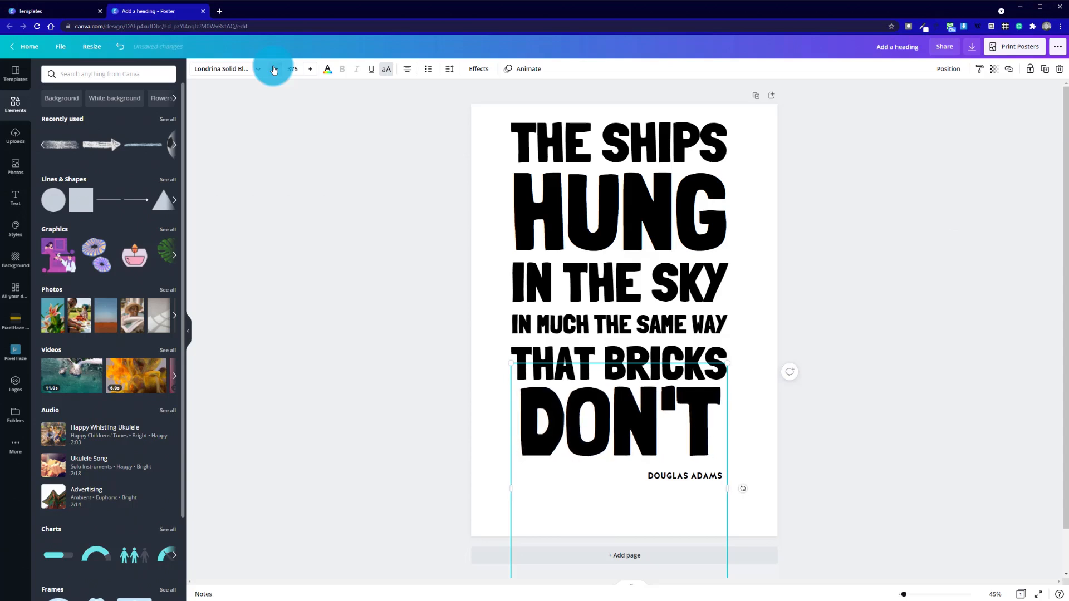
left_click(274, 69)
left_click(274, 69)
left_click(274, 69)
left_click(274, 69)
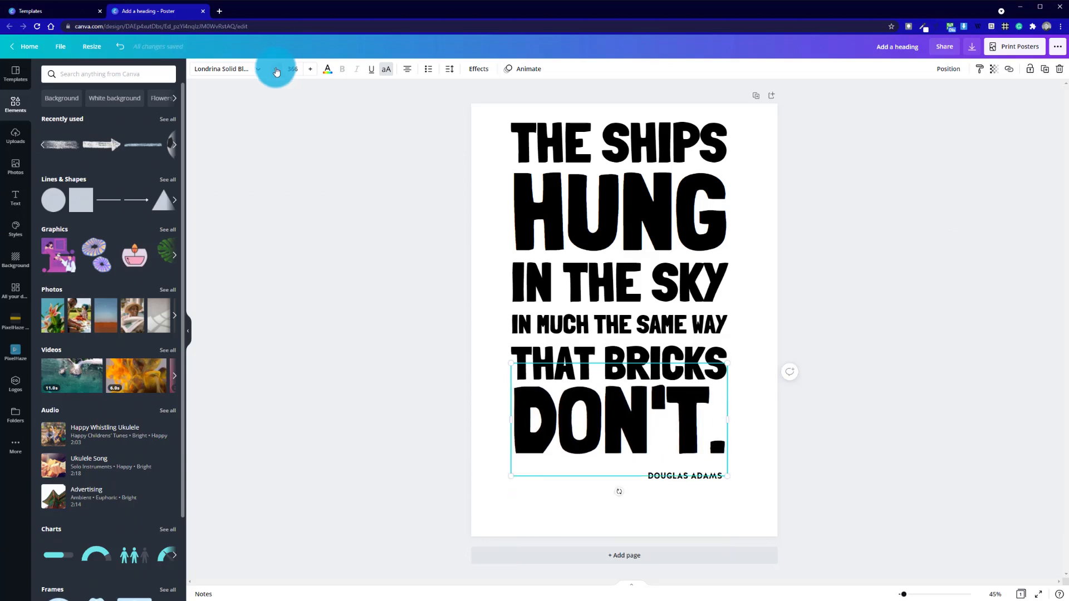
left_click(307, 70)
left_click(307, 70)
left_click(306, 70)
left_click(306, 70)
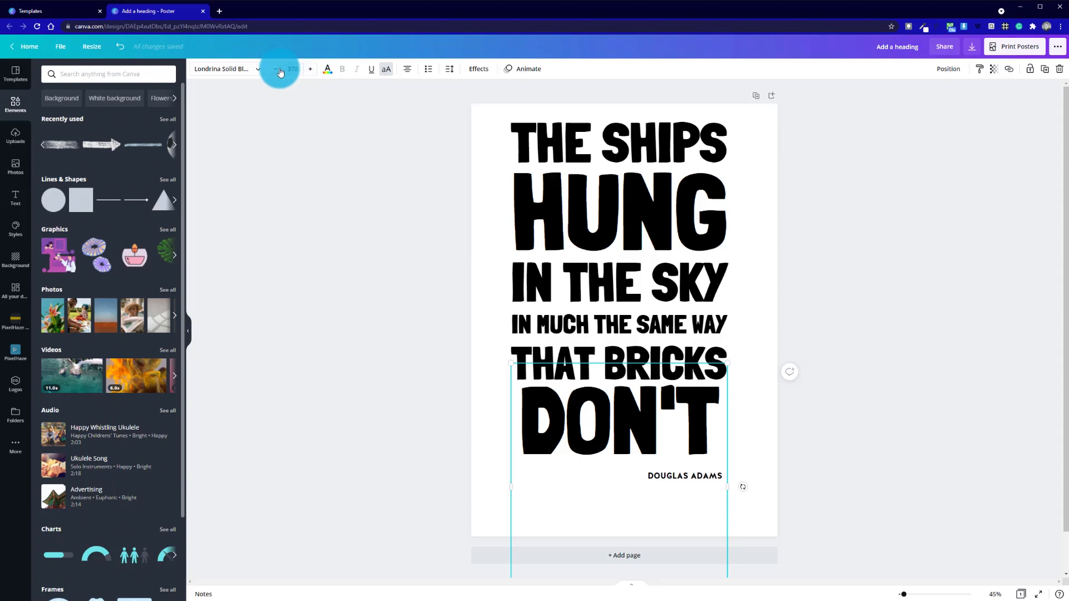
left_click(275, 69)
left_click(275, 69)
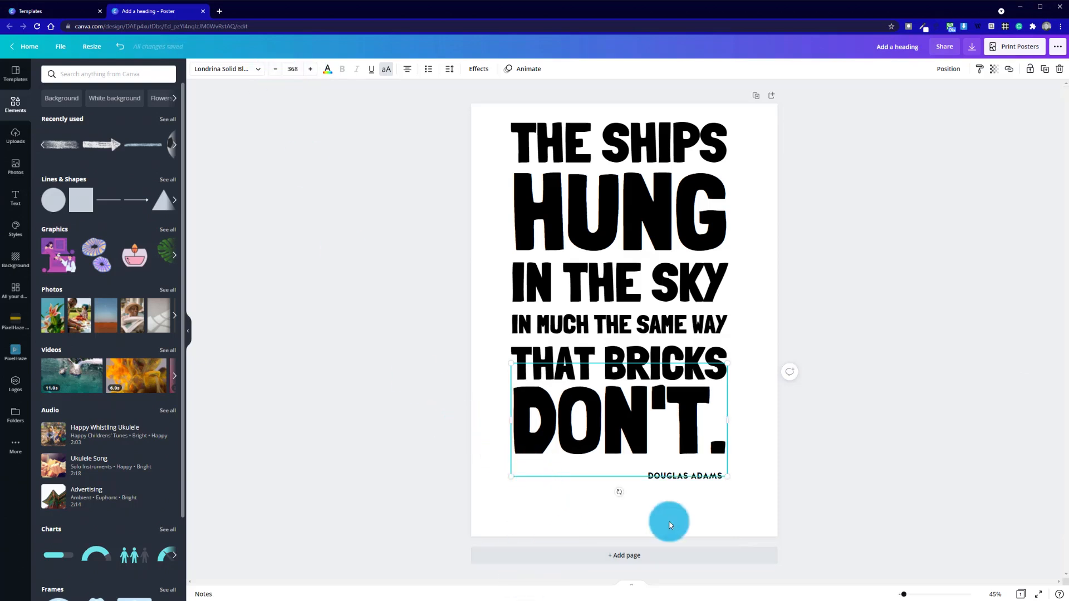
left_click(747, 451)
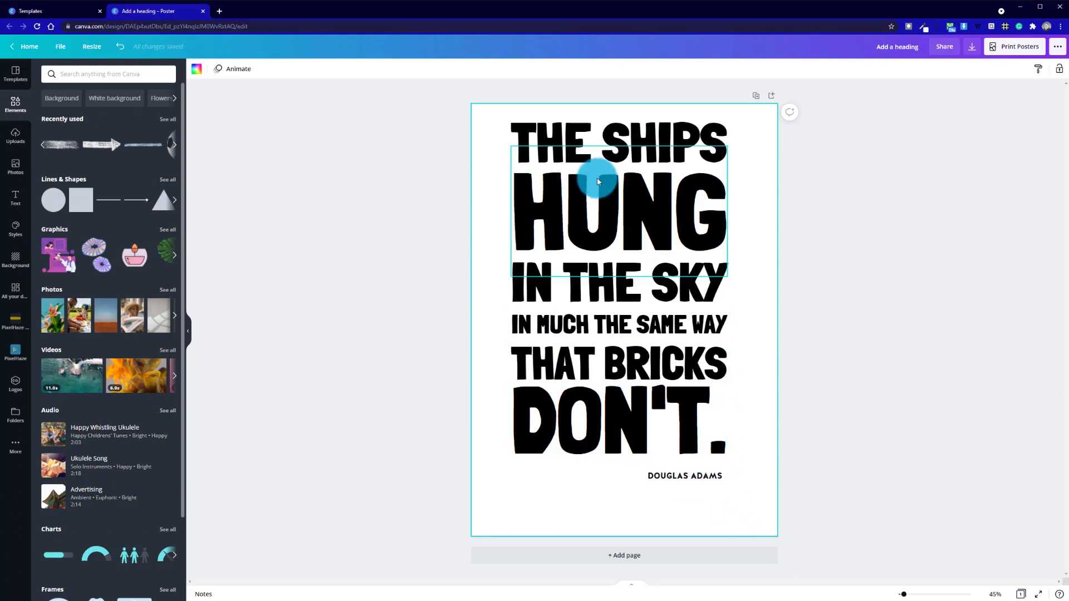
Scale all the quote lines down slightly together and centre the block horizontally on the page
left_click_drag(498, 148, 710, 359)
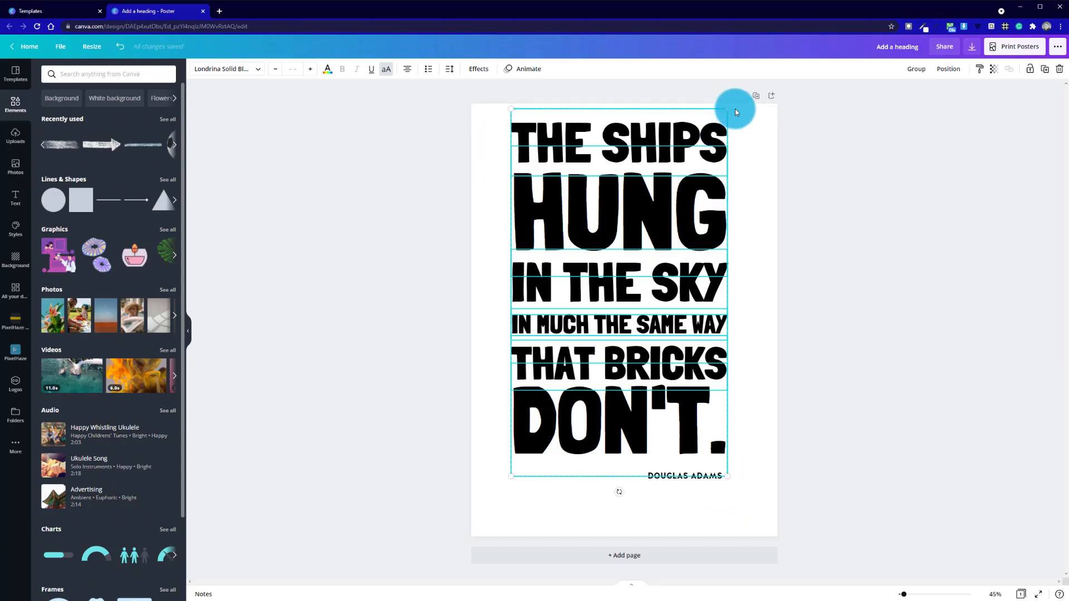
left_click_drag(727, 114, 726, 128)
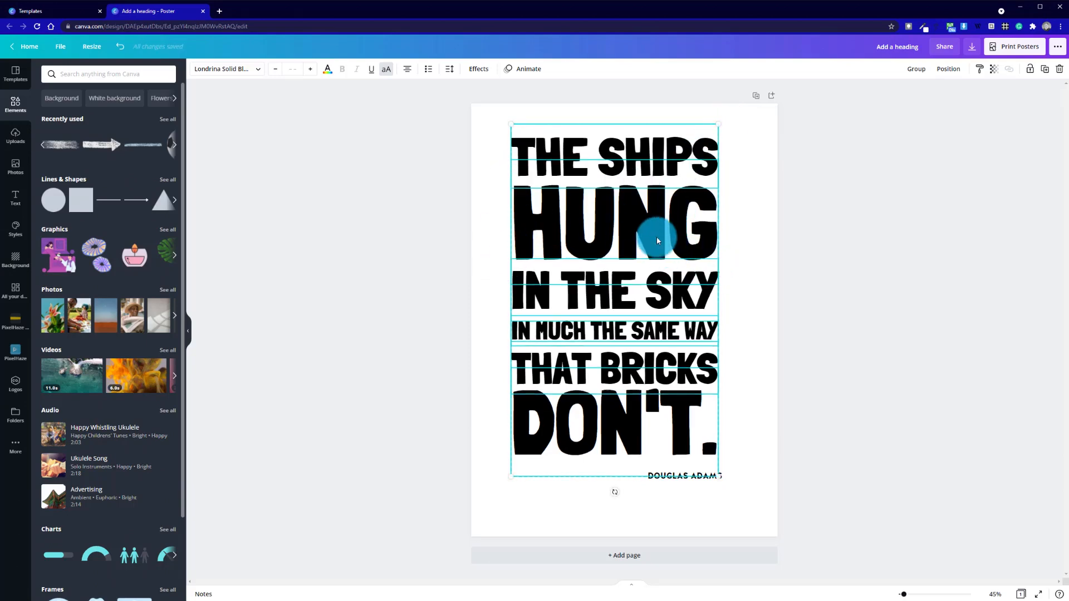
left_click_drag(643, 237, 641, 239)
left_click(785, 374)
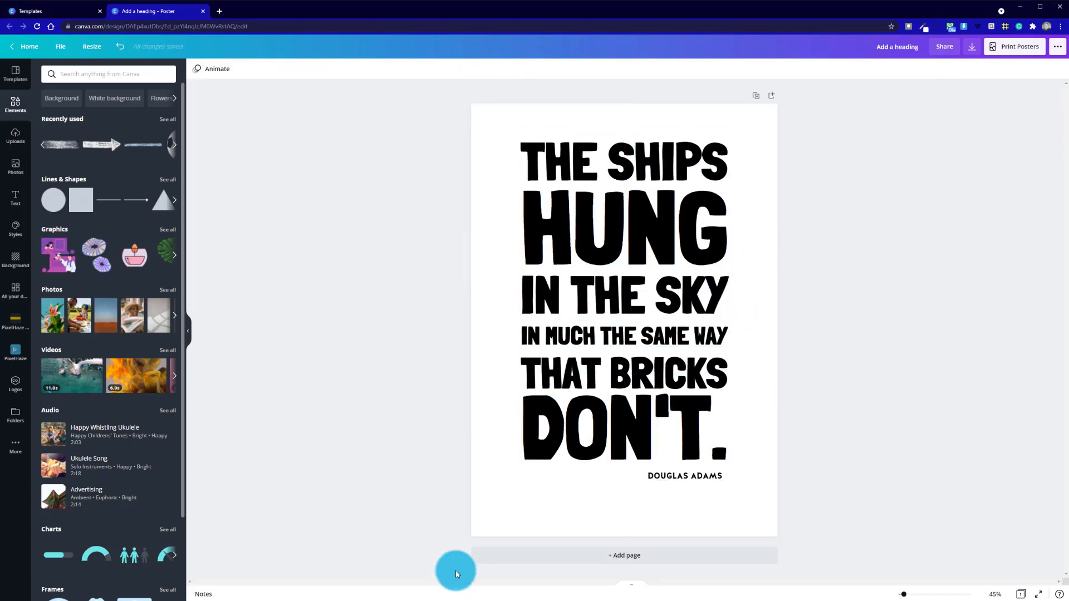
Move "DOUGLAS ADAMS" lower, aligned with the quote's right edge, and shift "DON'T." down slightly from "THAT BRICKS"
left_click_drag(697, 483, 698, 504)
left_click(756, 453)
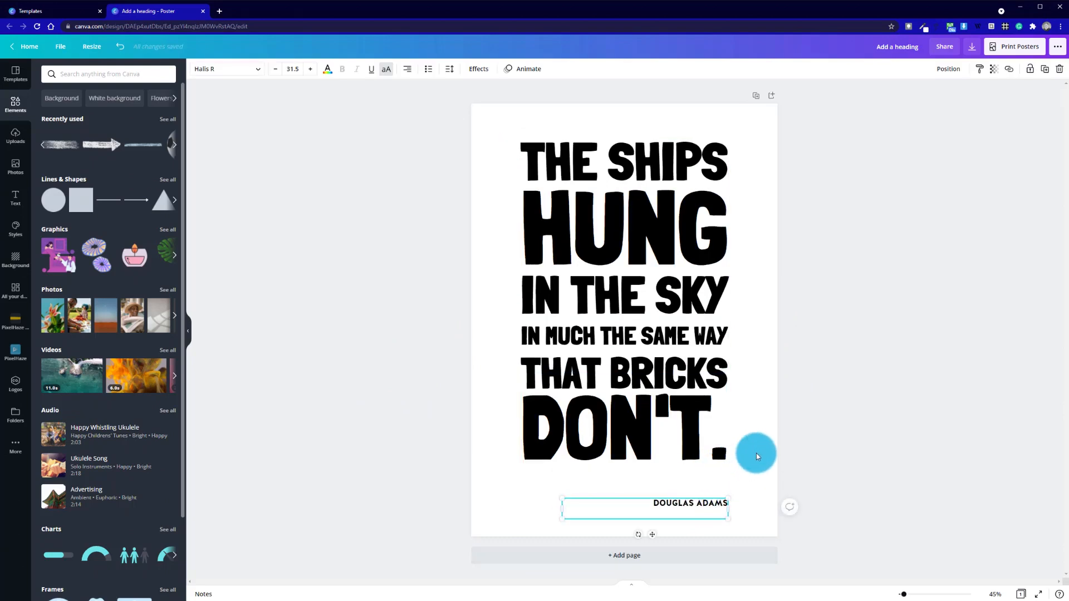
left_click(694, 422)
left_click_drag(694, 422, 694, 422)
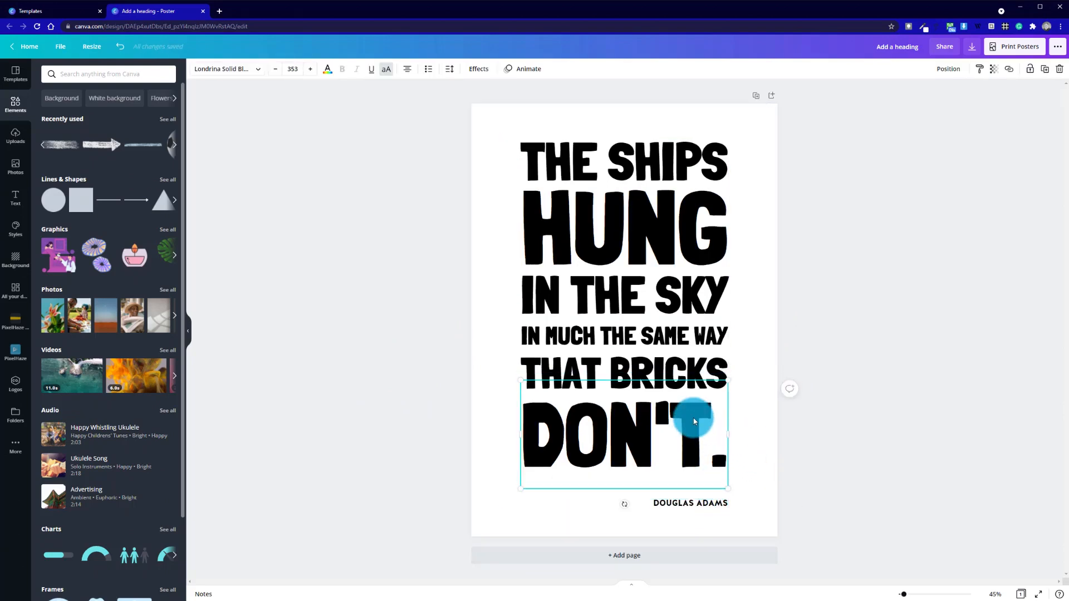
left_click(775, 463)
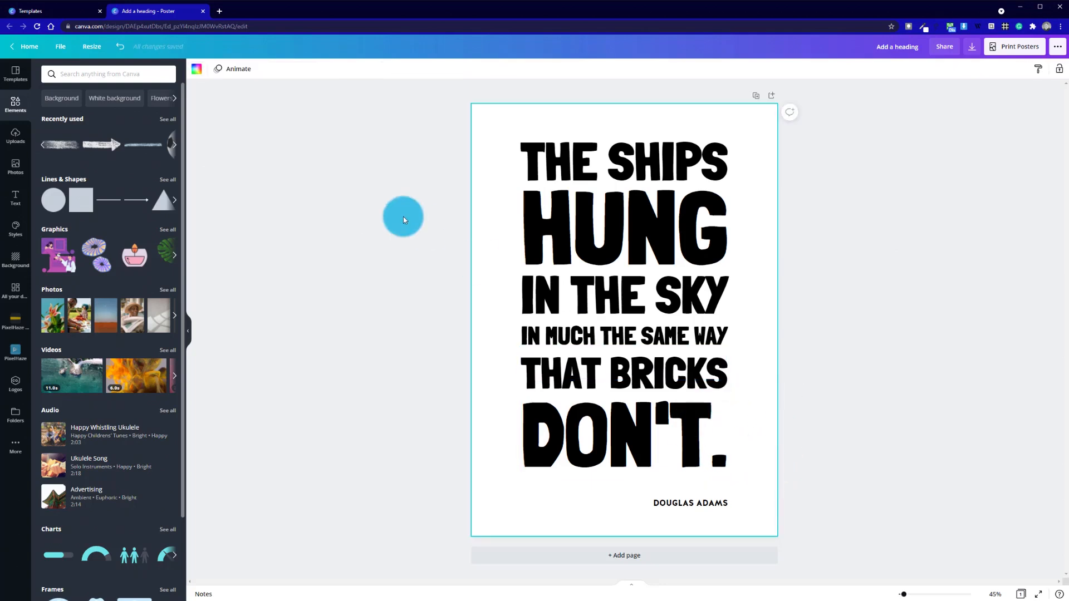
Add a navy bar shape over "HUNG" and send the "HUNG" text to the back
left_click(95, 202)
left_click_drag(625, 405, 626, 246)
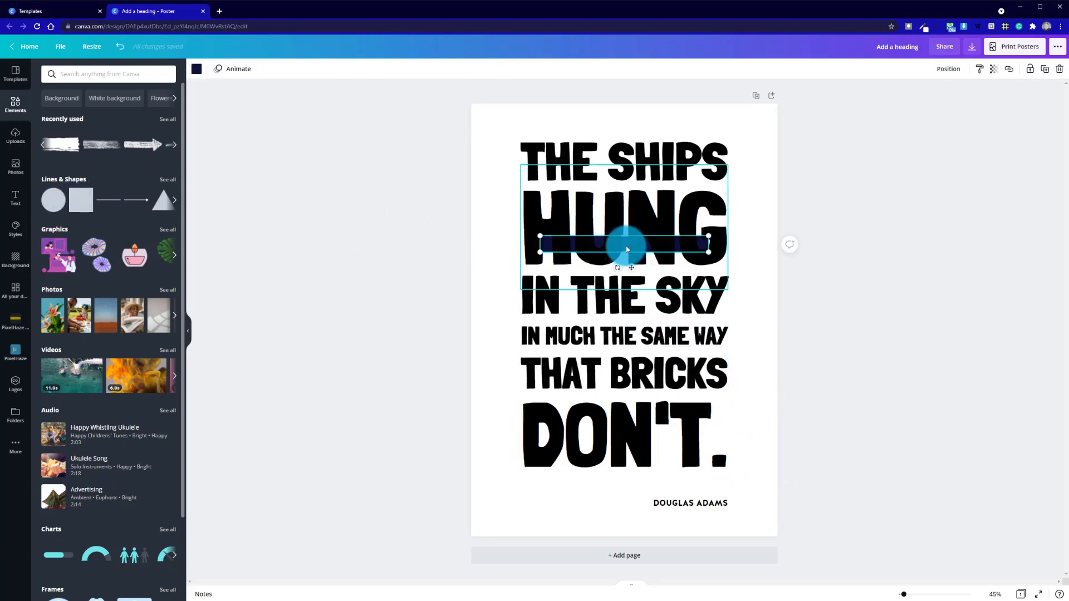
right_click(625, 246)
left_click(485, 272)
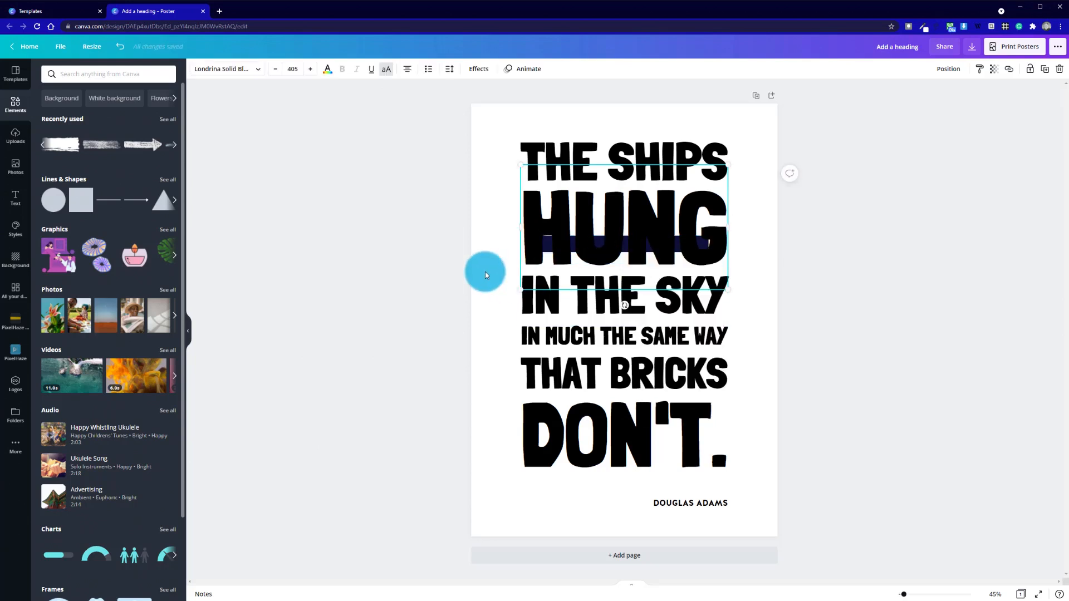
left_click(626, 245)
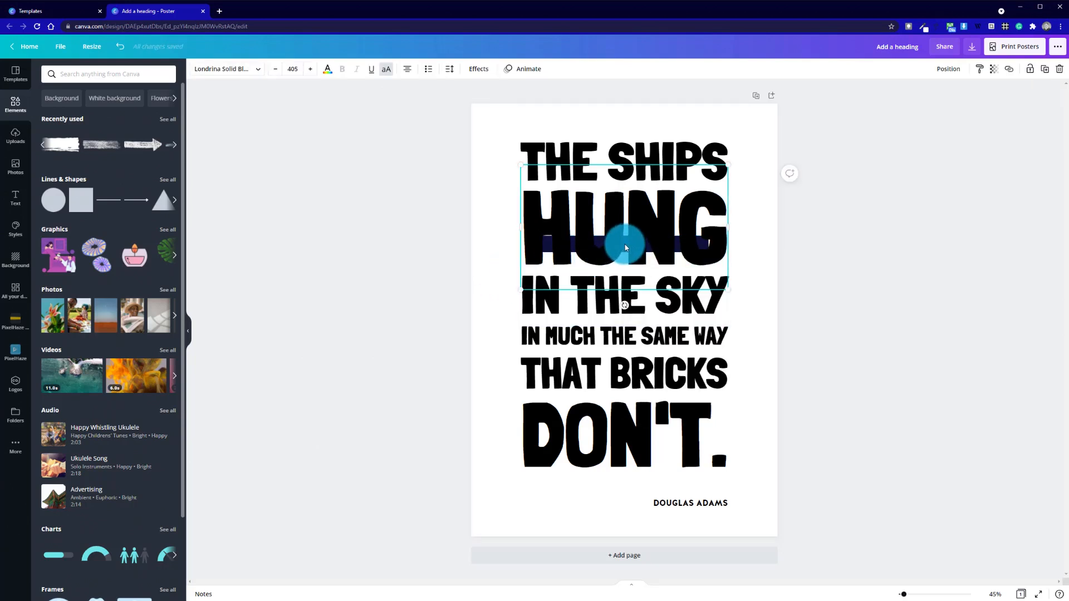
right_click(626, 247)
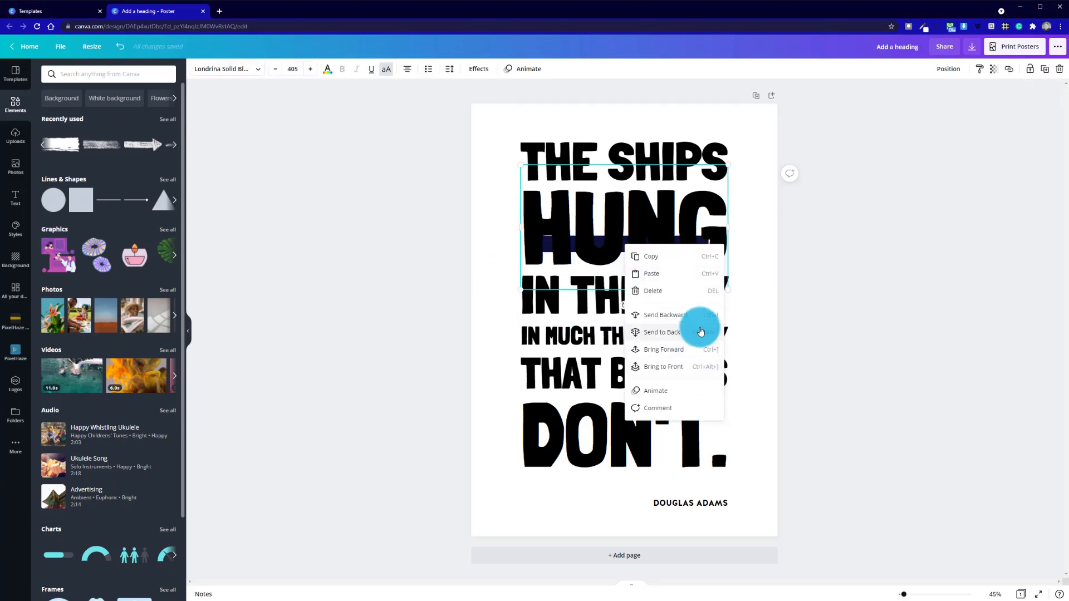
left_click(701, 332)
Move the bar into the gap between "THAT BRICKS" and "DON'T." and colour it red
left_click(681, 247)
right_click(676, 242)
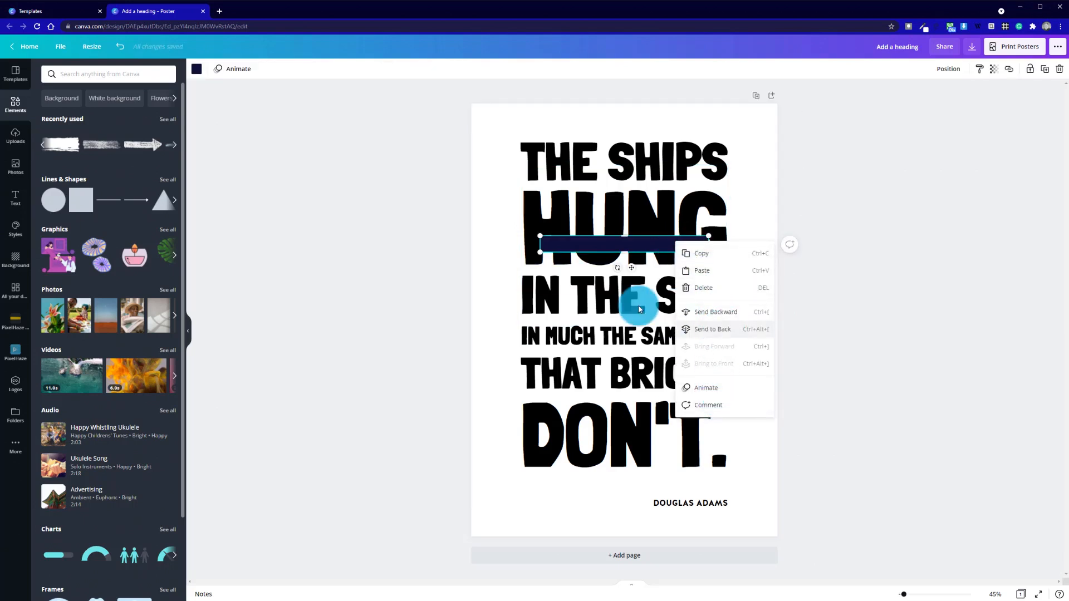
left_click_drag(597, 245, 606, 403)
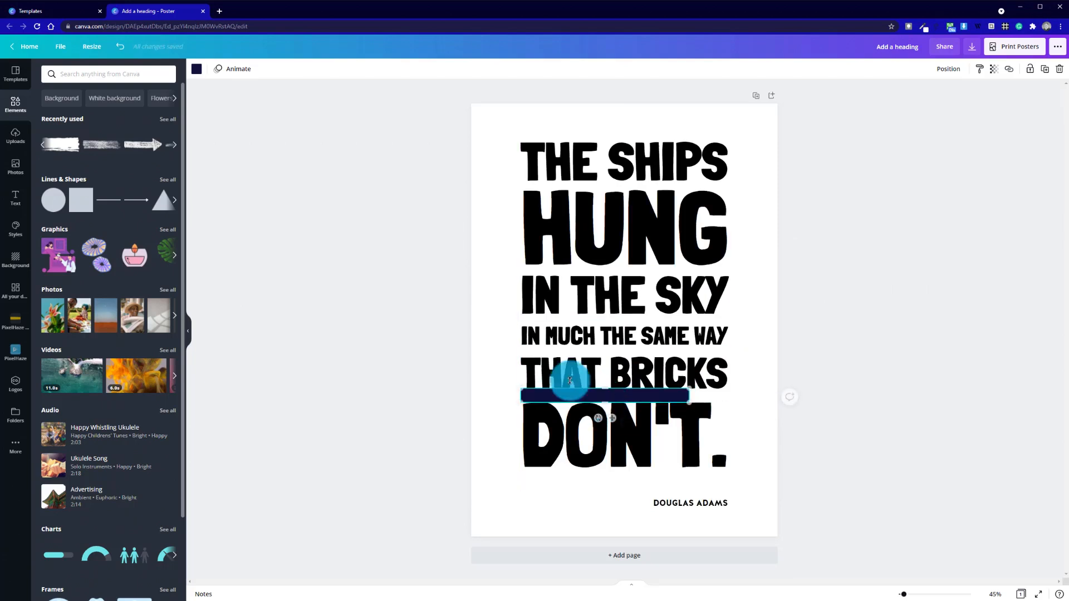
left_click(196, 69)
left_click(52, 234)
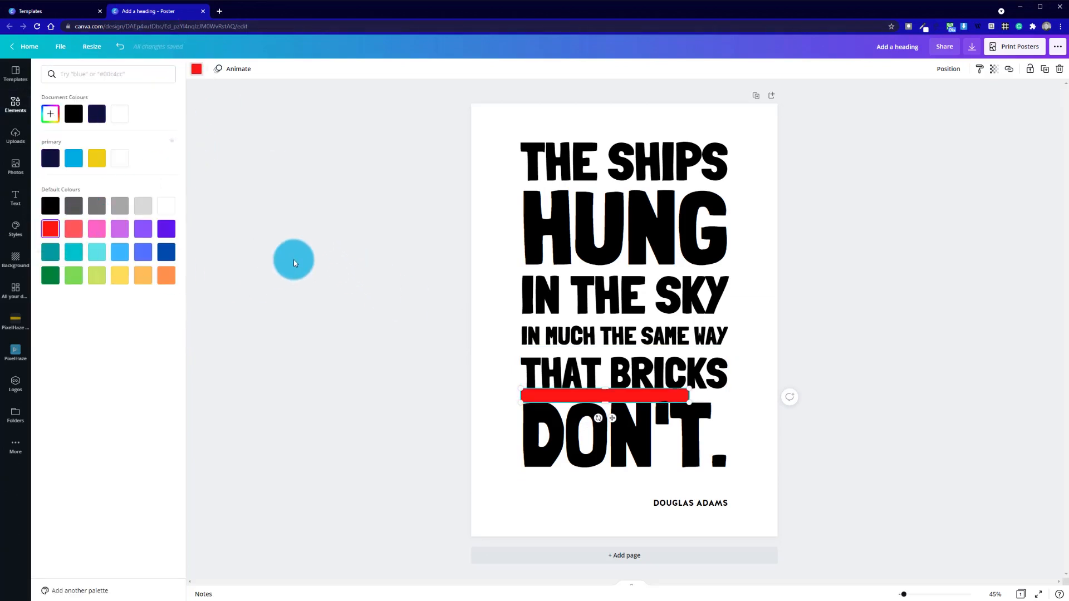
left_click(293, 259)
Send the "DON'T." and "THAT BRICKS" texts to the back, behind the red bar
left_click(523, 400)
left_click(543, 403)
right_click(540, 423)
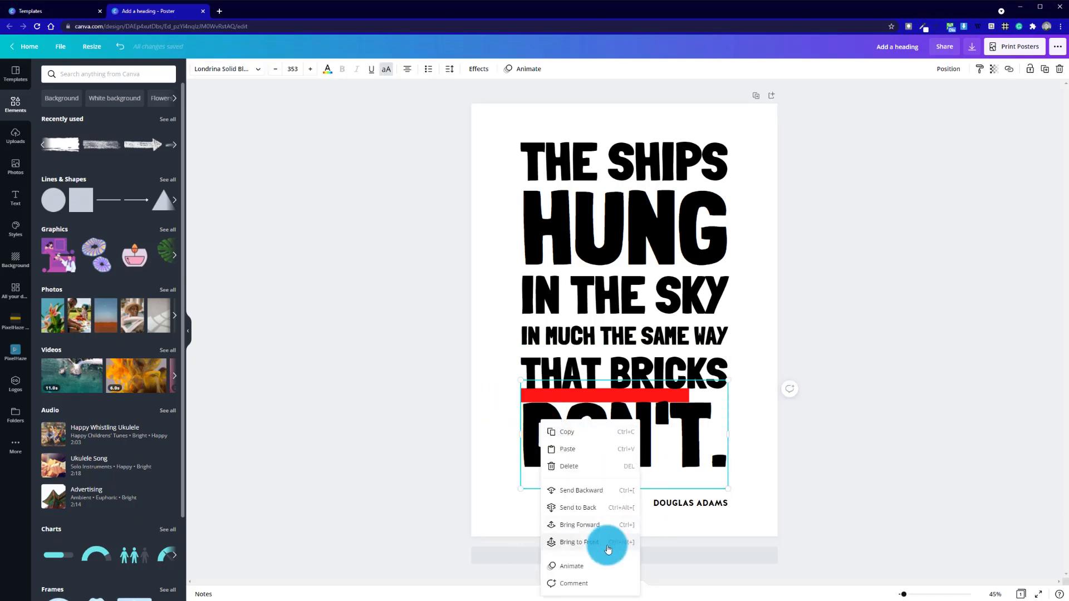
left_click(599, 508)
left_click(479, 411)
right_click(534, 390)
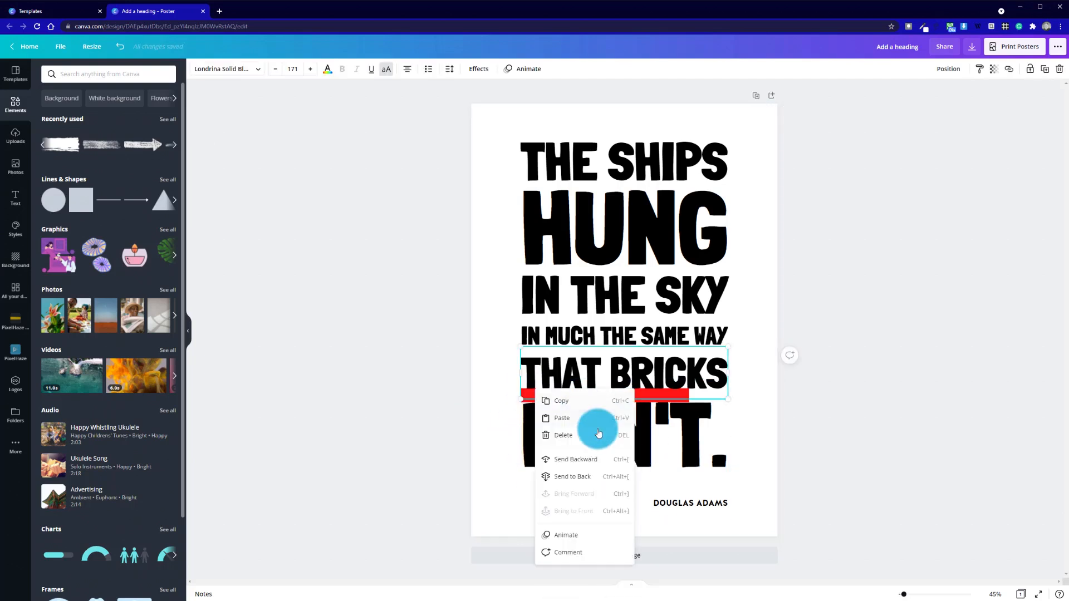
left_click(597, 477)
left_click(501, 417)
right_click(530, 397)
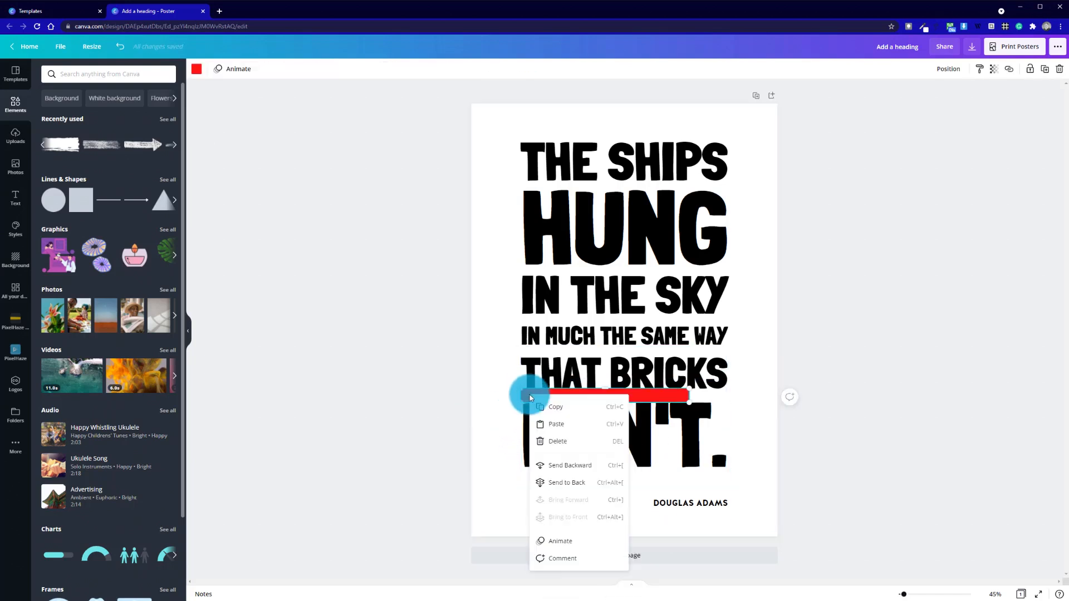
left_click(559, 399)
left_click_drag(562, 398, 561, 397)
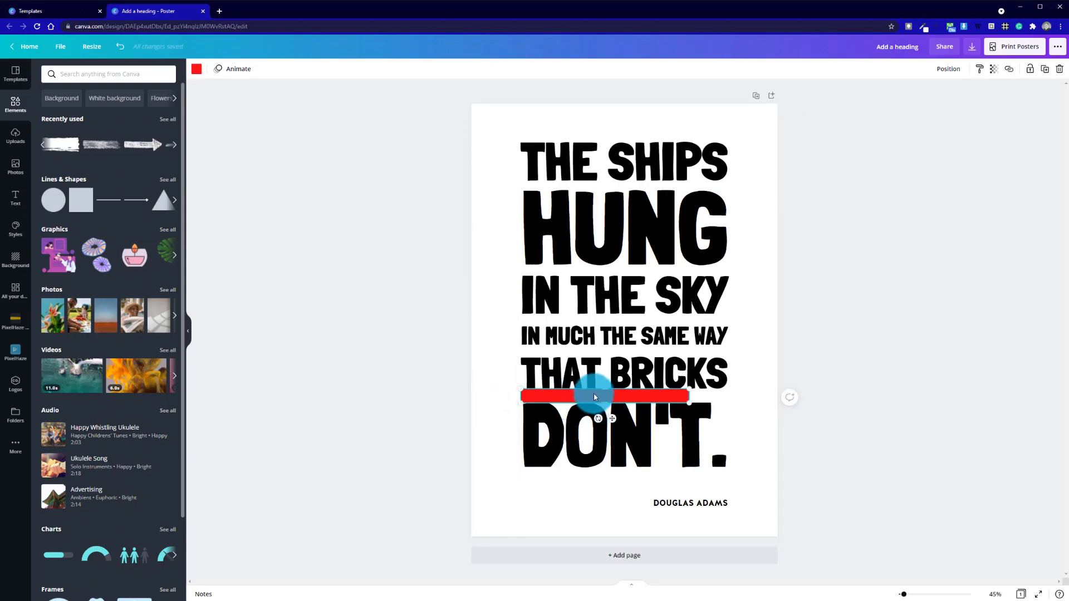
Use the red bar to gauge the gap below "IN THE SKY" and shift the lower three quote lines down to match
left_click_drag(592, 396, 589, 321)
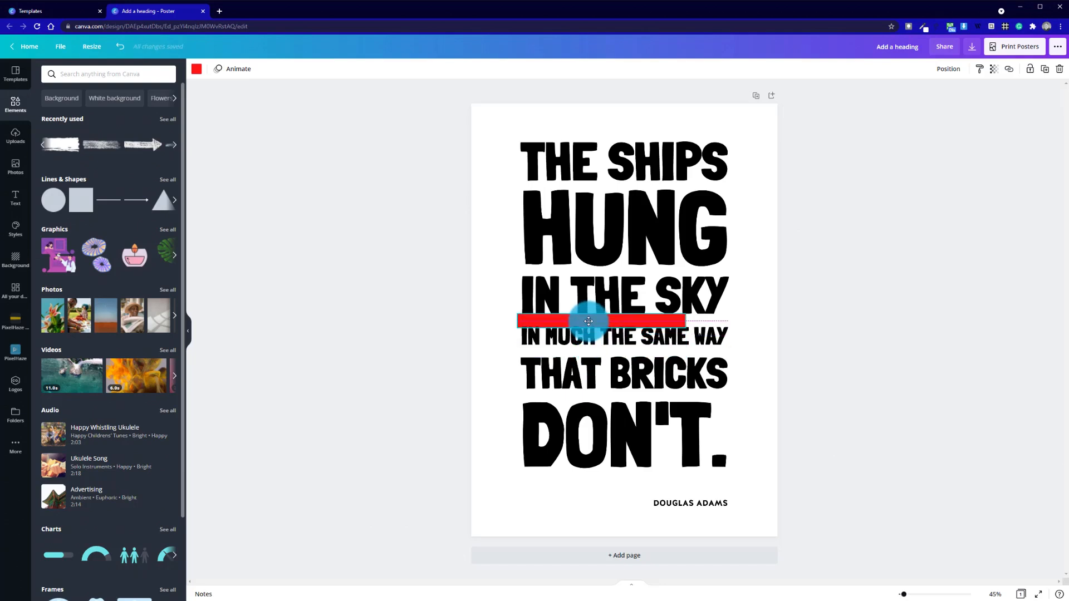
left_click_drag(588, 322, 421, 321)
left_click_drag(511, 337, 748, 472)
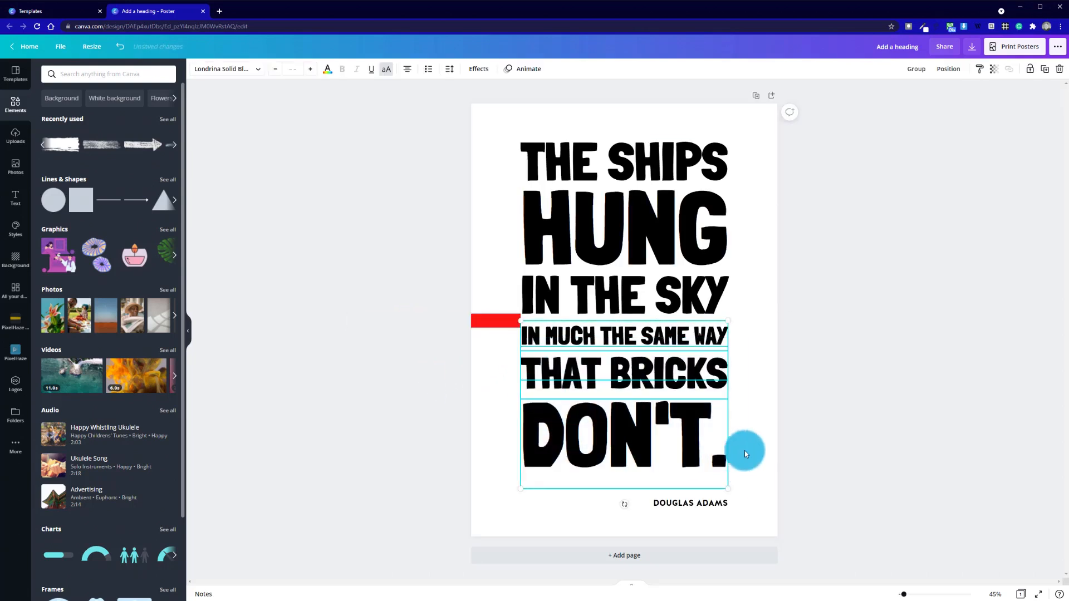
left_click_drag(691, 396, 759, 396)
Move the red bar into the gap below "HUNG" and shift the lower four quote lines down to match it
left_click_drag(494, 321, 523, 274)
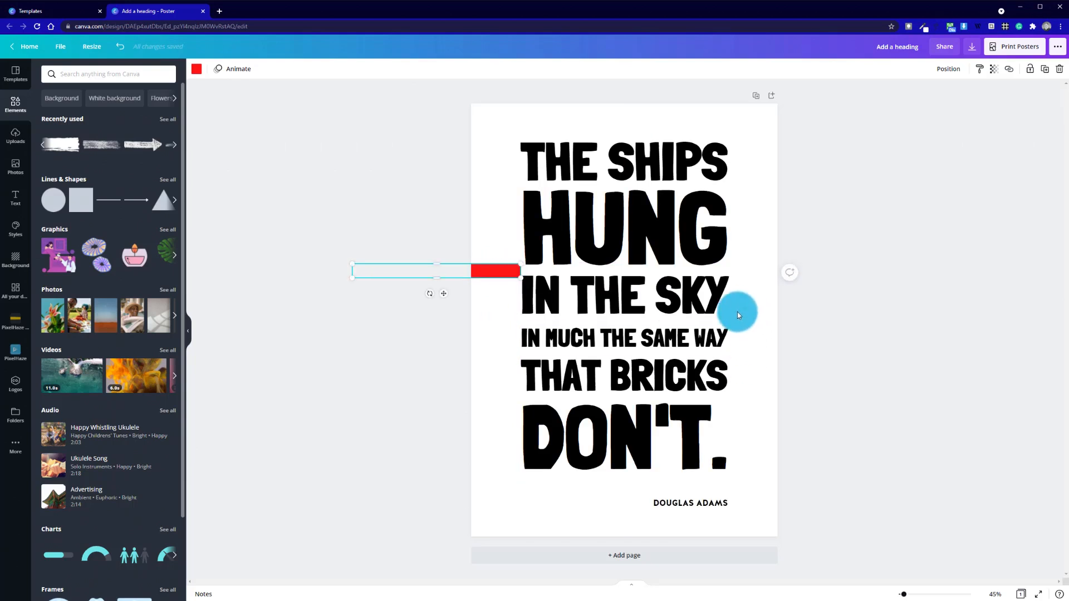
left_click(622, 449)
left_click(486, 363)
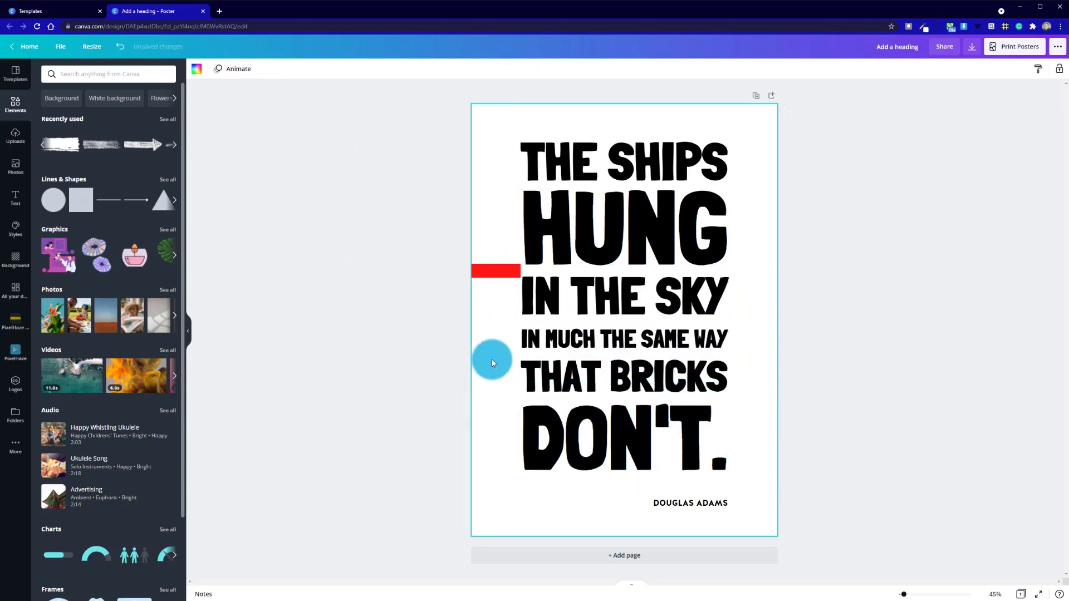
left_click(716, 458)
Place the red bar in the gap below "THE SHIPS" and nudge the five quote lines beneath it down to match
left_click(487, 269)
left_click_drag(487, 270, 749, 463)
key("Down")
key("Down")
key("Down")
key("Down")
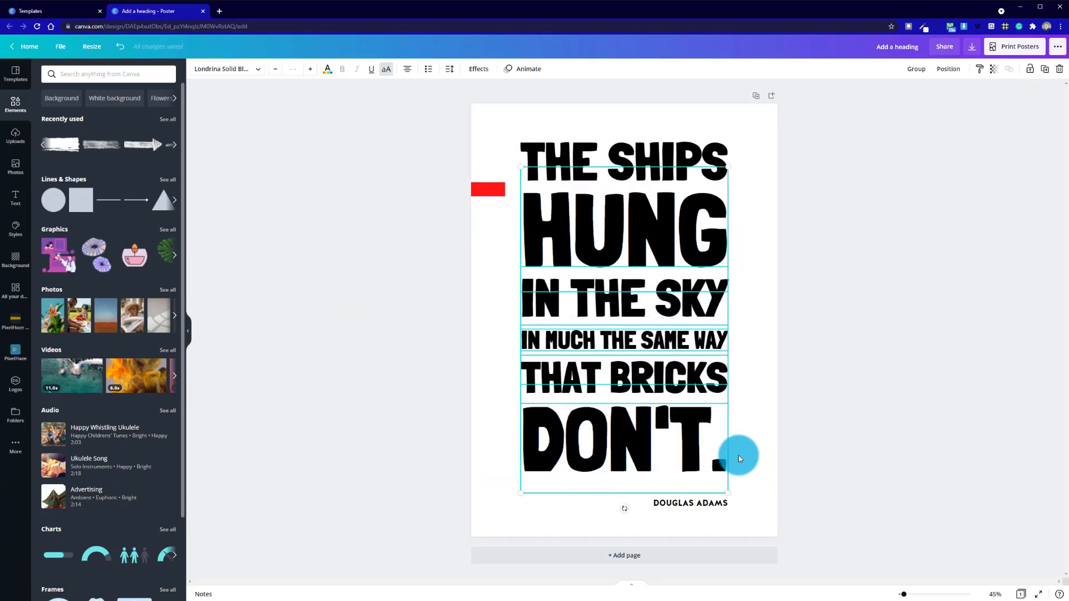
left_click(756, 402)
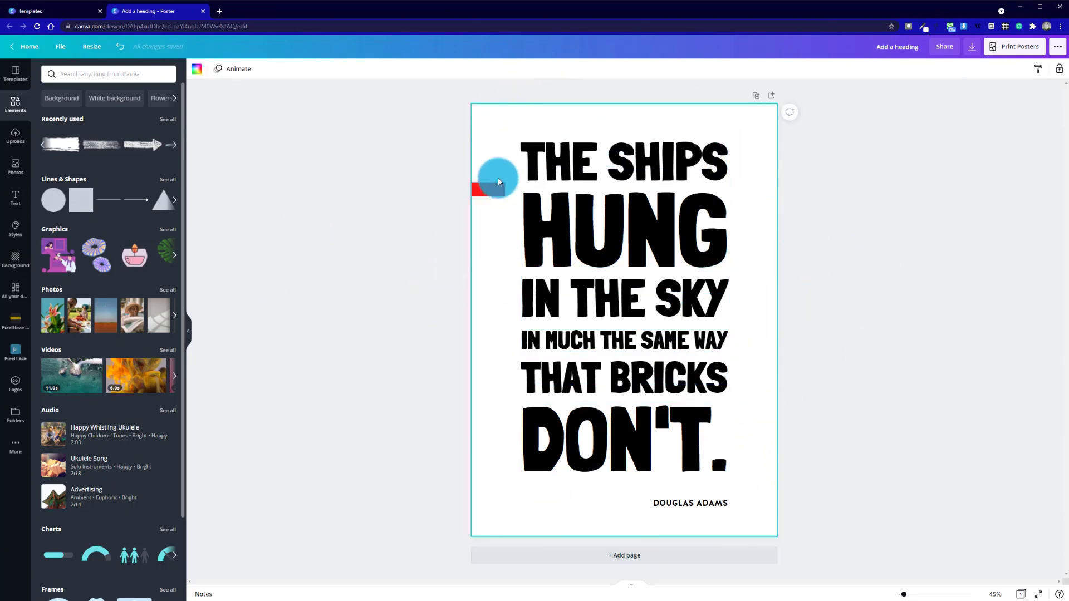
Delete the red spacing bar and move the "DOUGLAS ADAMS" credit up closer beneath "DON'T."
left_click(480, 188)
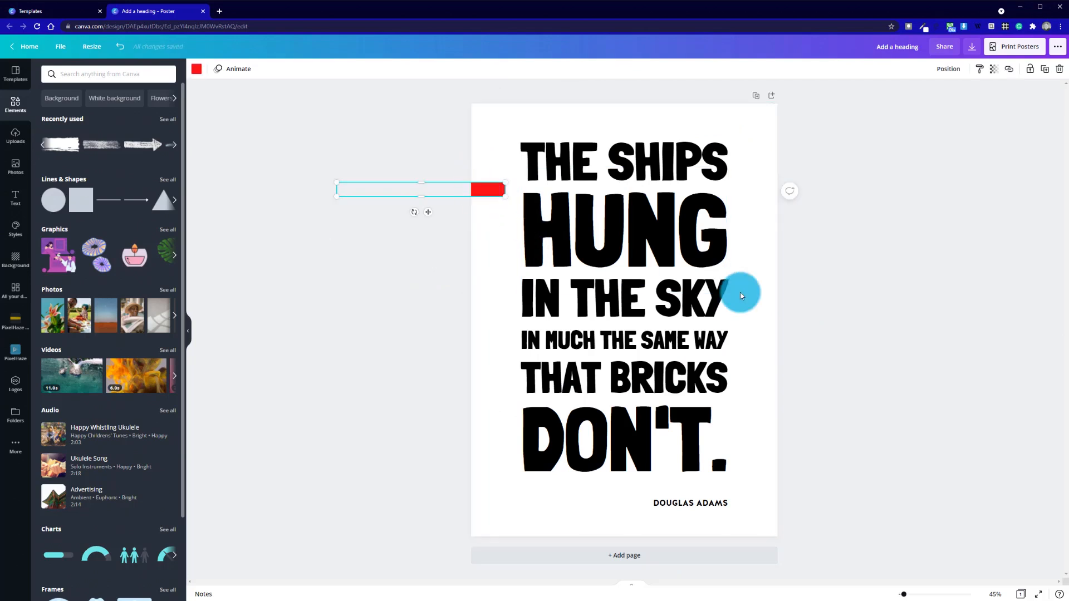
key("Delete")
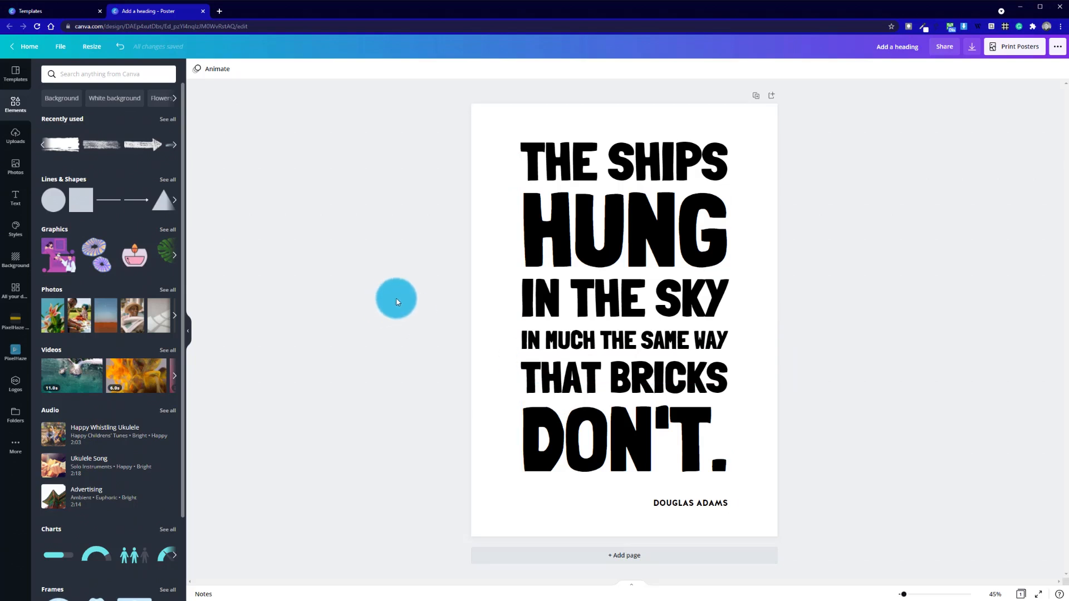
left_click_drag(687, 504, 687, 494)
left_click(690, 540)
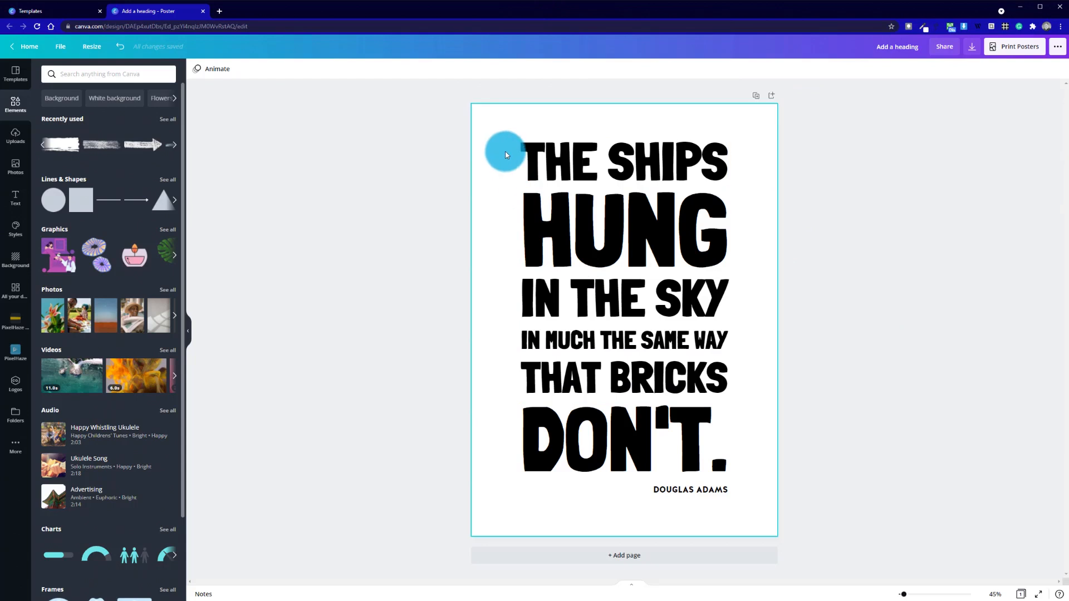
Colour all the quote lines and the "DOUGLAS ADAMS" credit white
left_click_drag(490, 136, 741, 513)
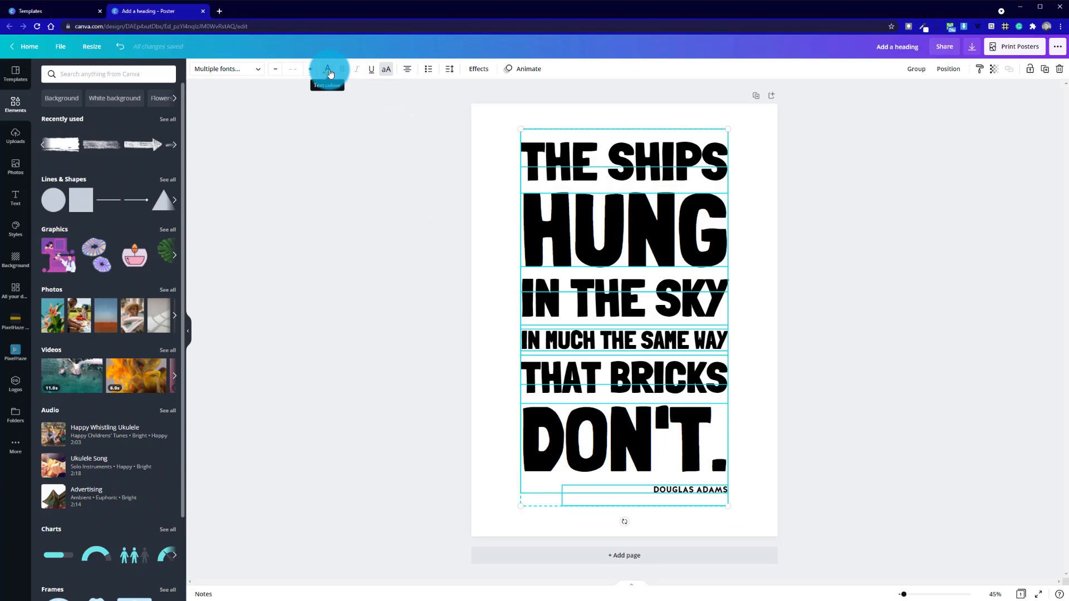
left_click(329, 70)
left_click(97, 114)
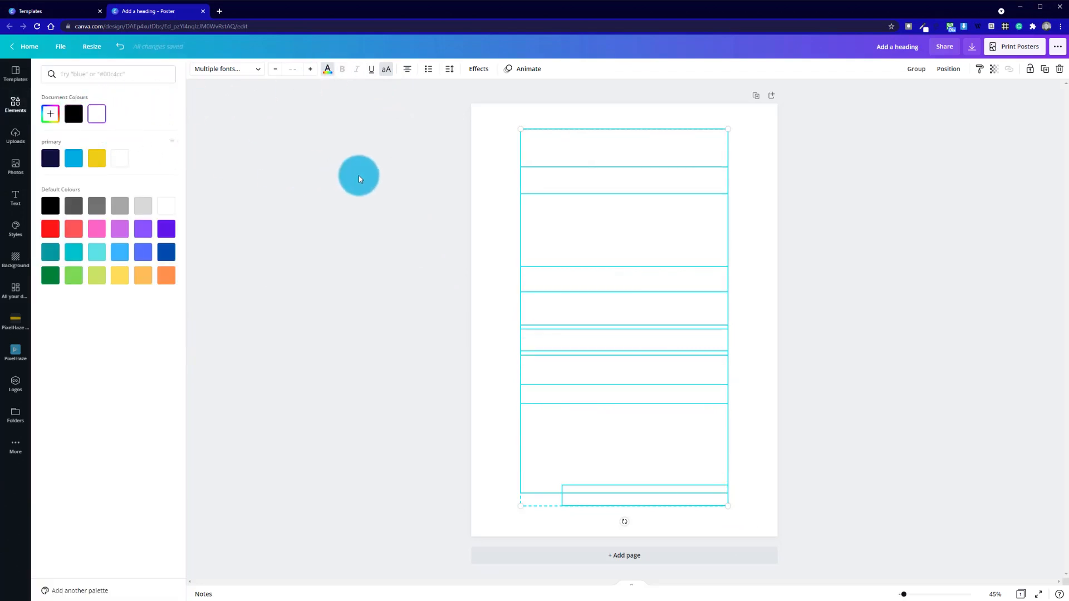
left_click(358, 176)
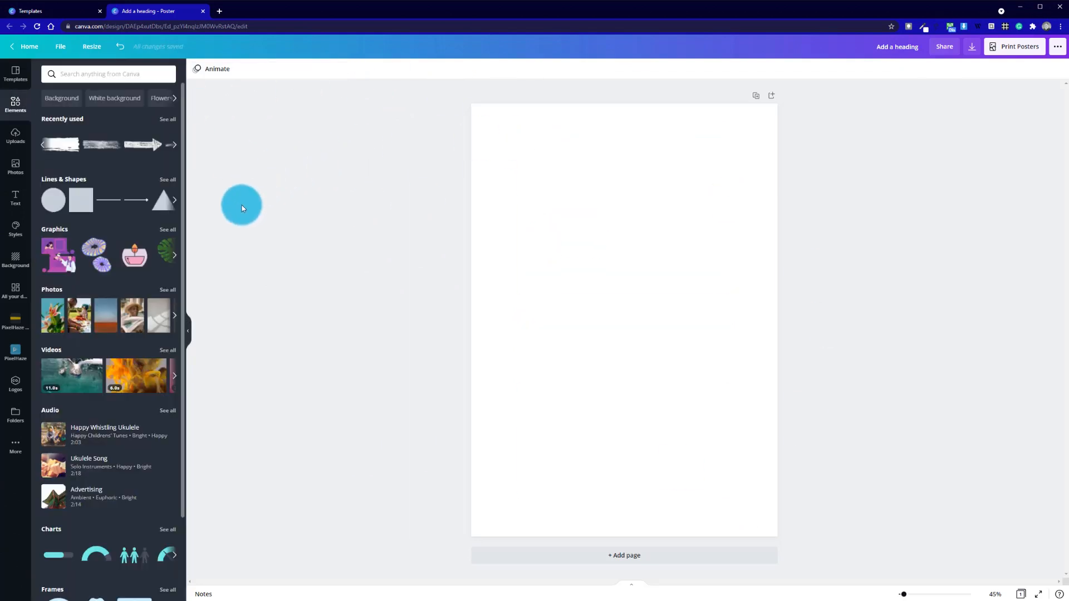
Set the recently used starry night sky photo as the page background and give it the Pop duotone effect
left_click(16, 260)
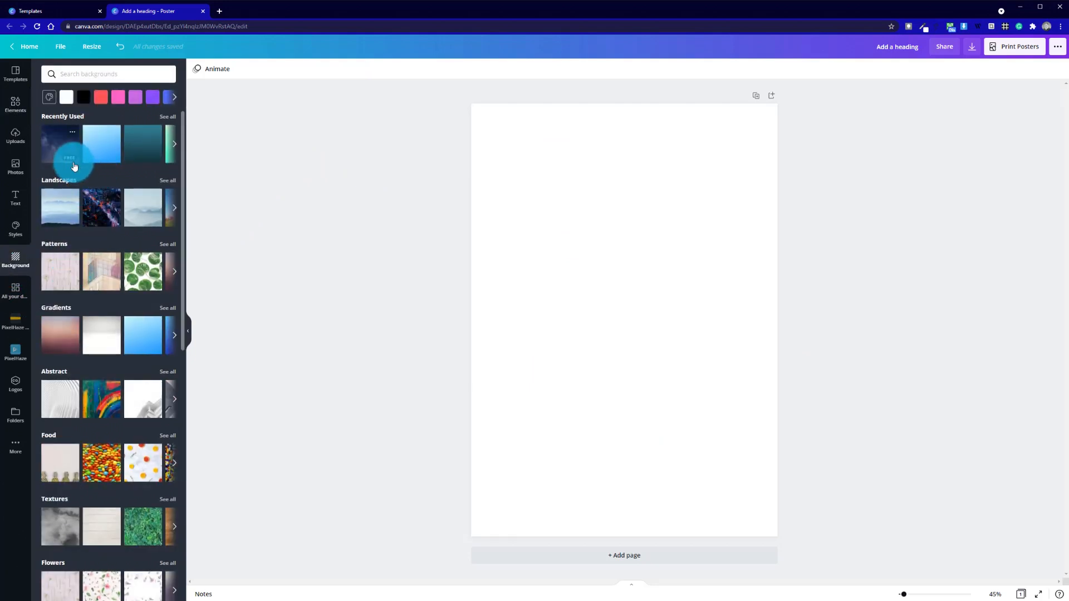
left_click(62, 146)
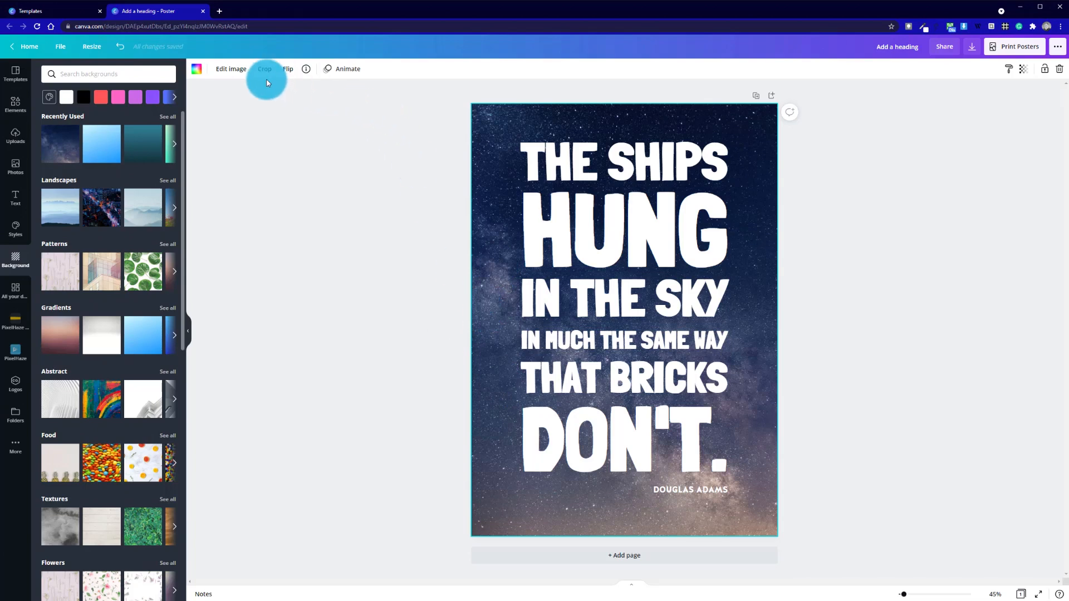
left_click(228, 72)
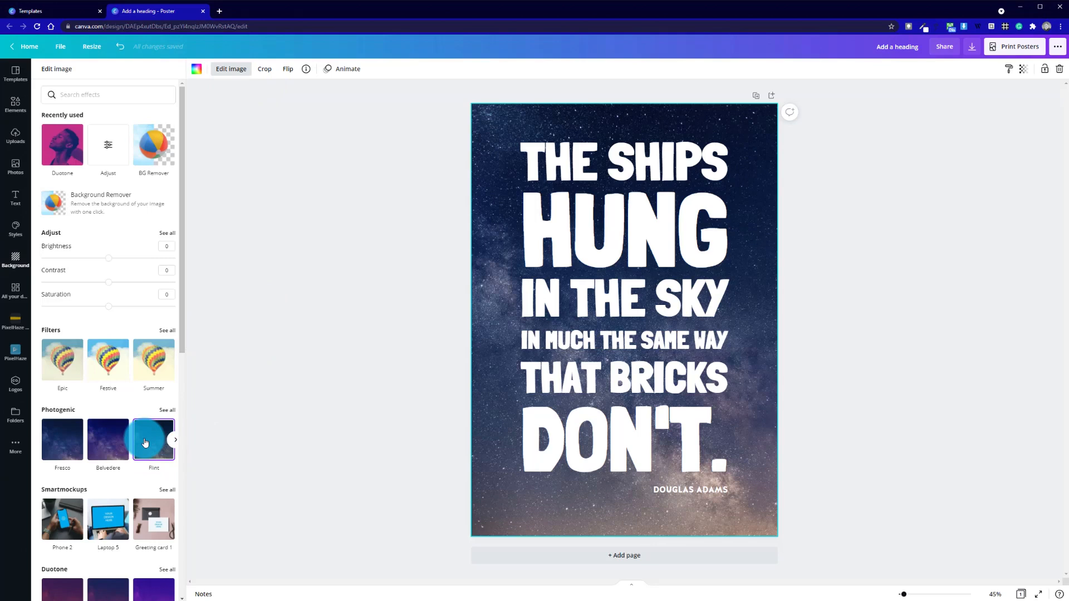
scroll(101, 485, "down", 5)
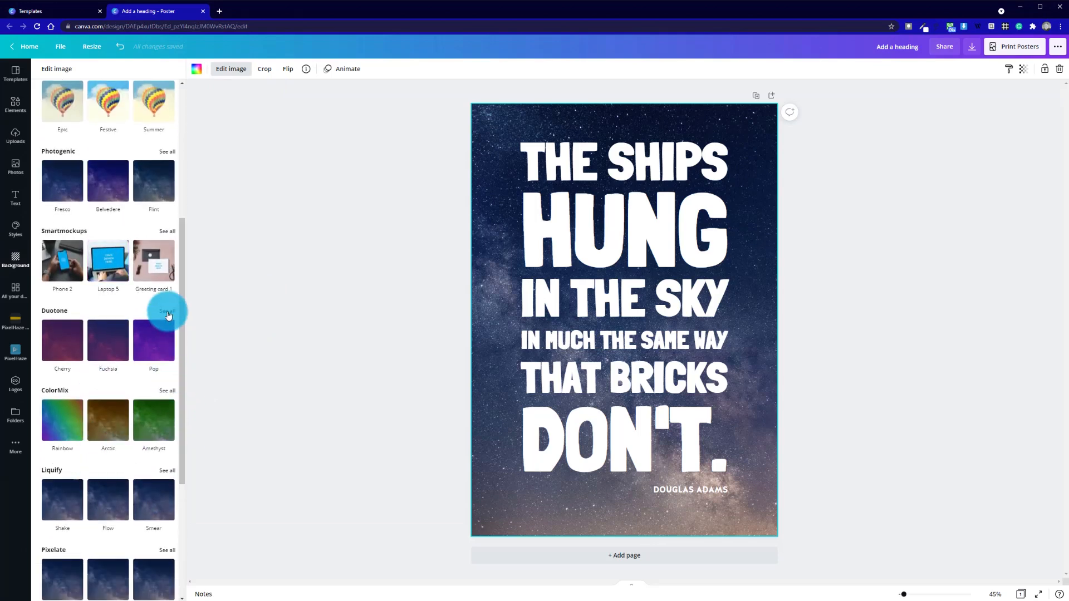
left_click(167, 313)
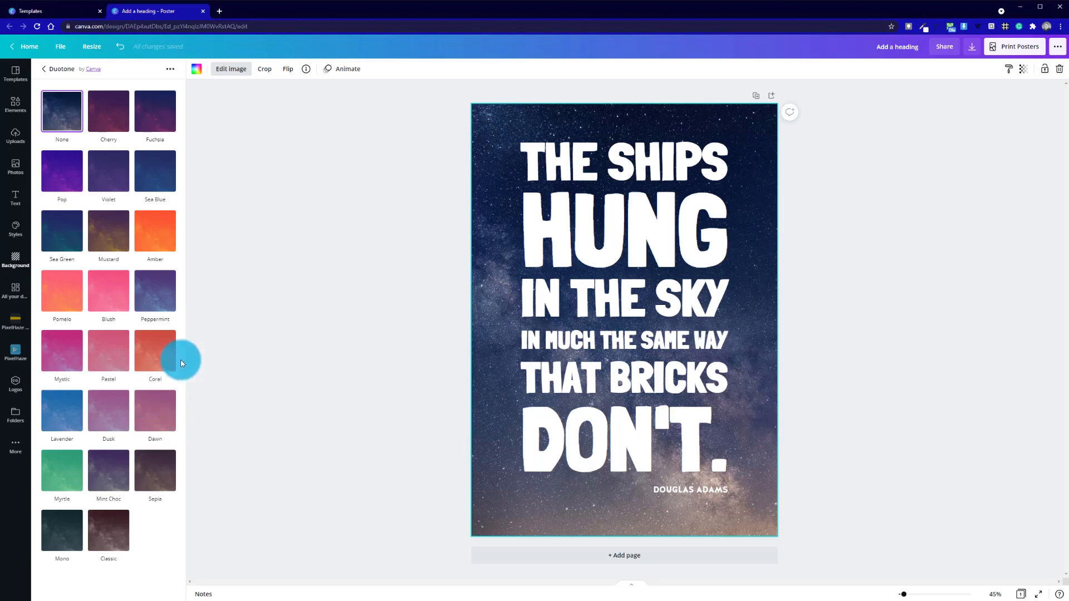
left_click(68, 183)
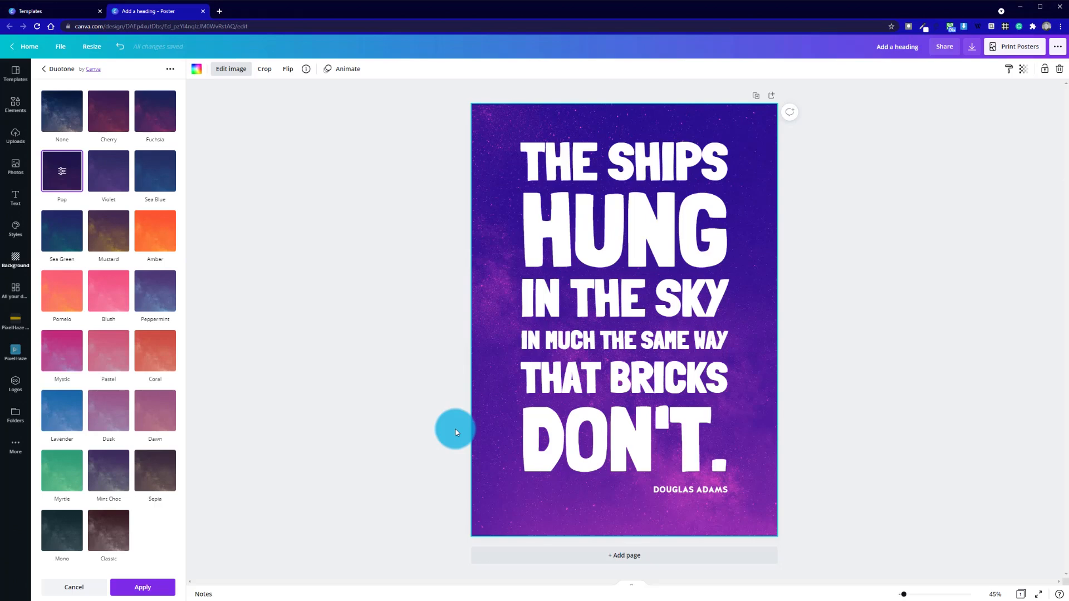
Darken the background duotone's shadows colour to the deep blue #0E0079
left_click(62, 171)
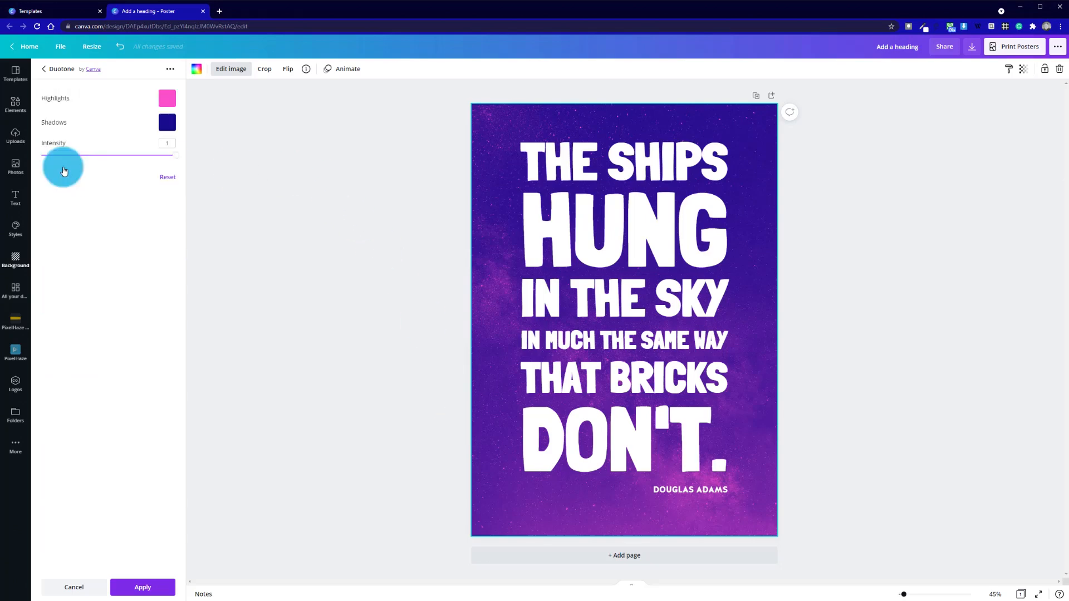
left_click(169, 127)
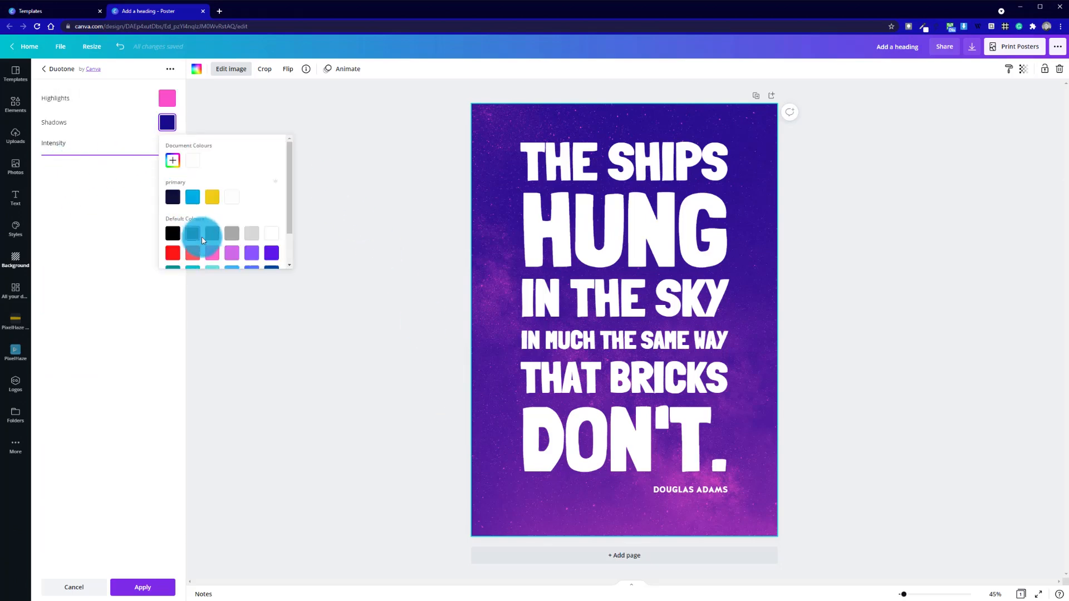
scroll(225, 232, "up", 1)
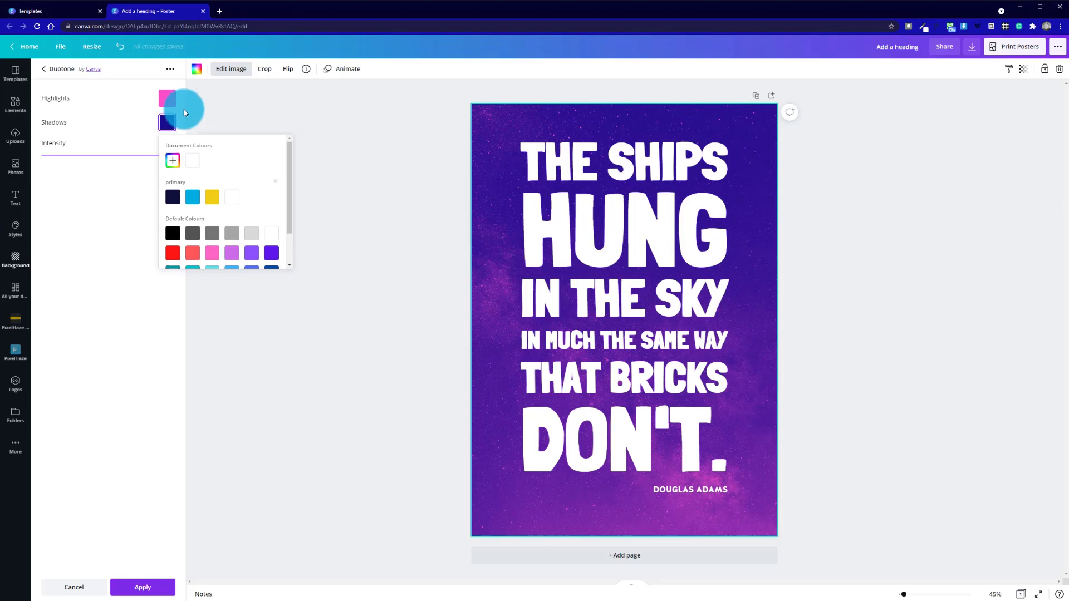
left_click(171, 127)
left_click(170, 123)
left_click(173, 160)
left_click(268, 201)
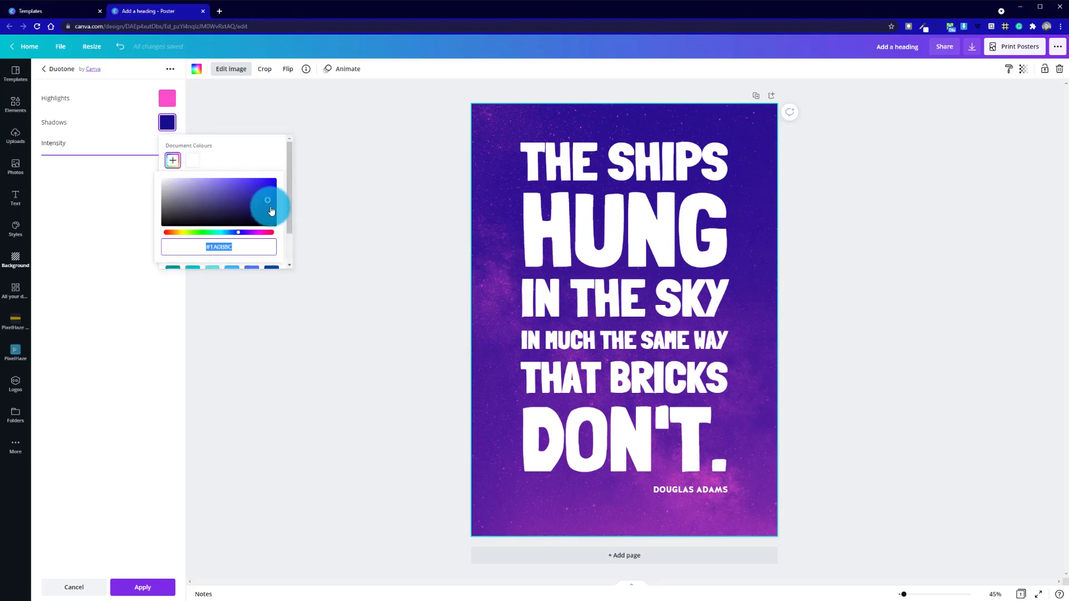
left_click(174, 160)
left_click(173, 136)
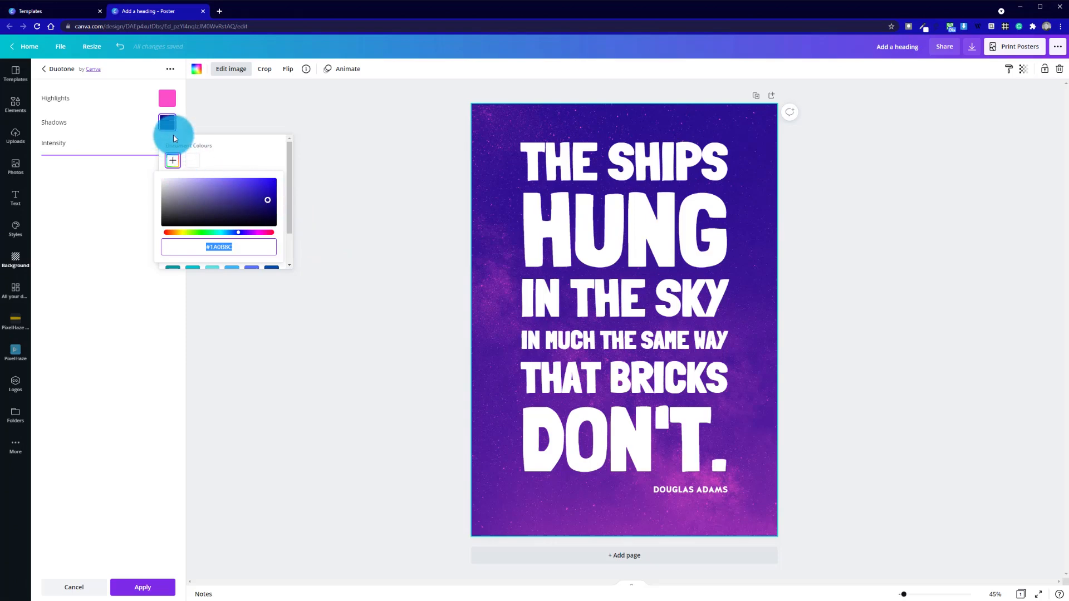
left_click(269, 208)
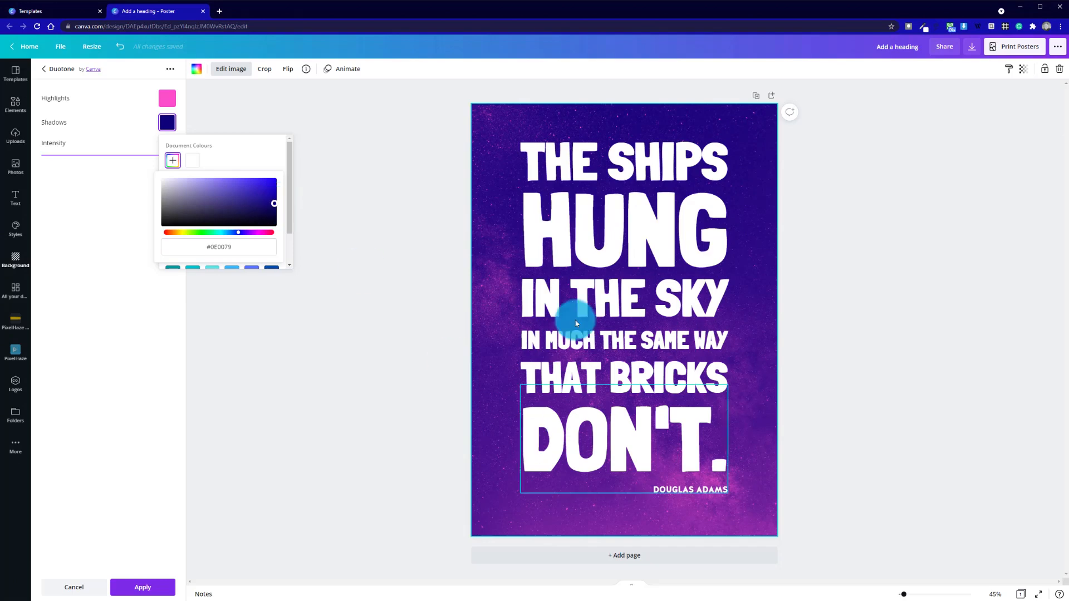
Set the background duotone's highlights colour to the vivid pink #FF09BB
left_click(166, 98)
left_click(175, 137)
left_click_drag(193, 149, 285, 166)
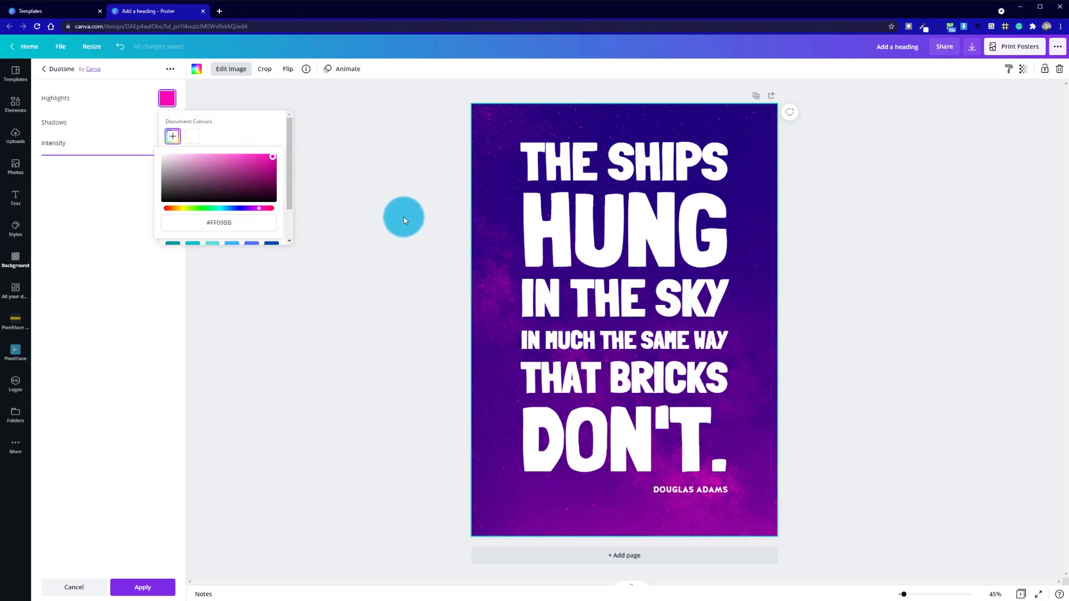
left_click(403, 218)
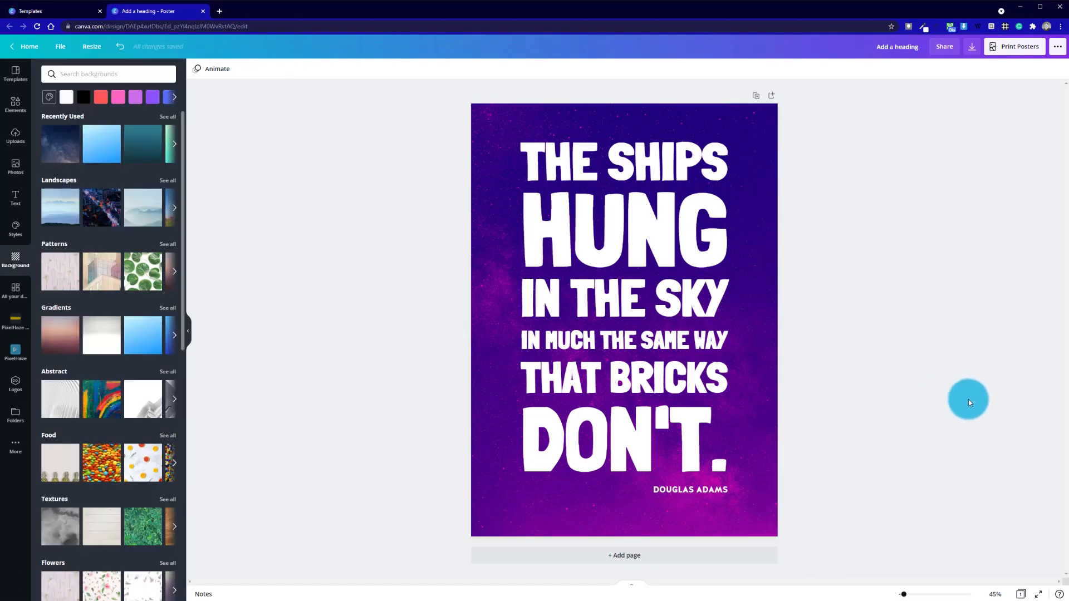
Remove the background image from the page and undo the removal
key("Delete")
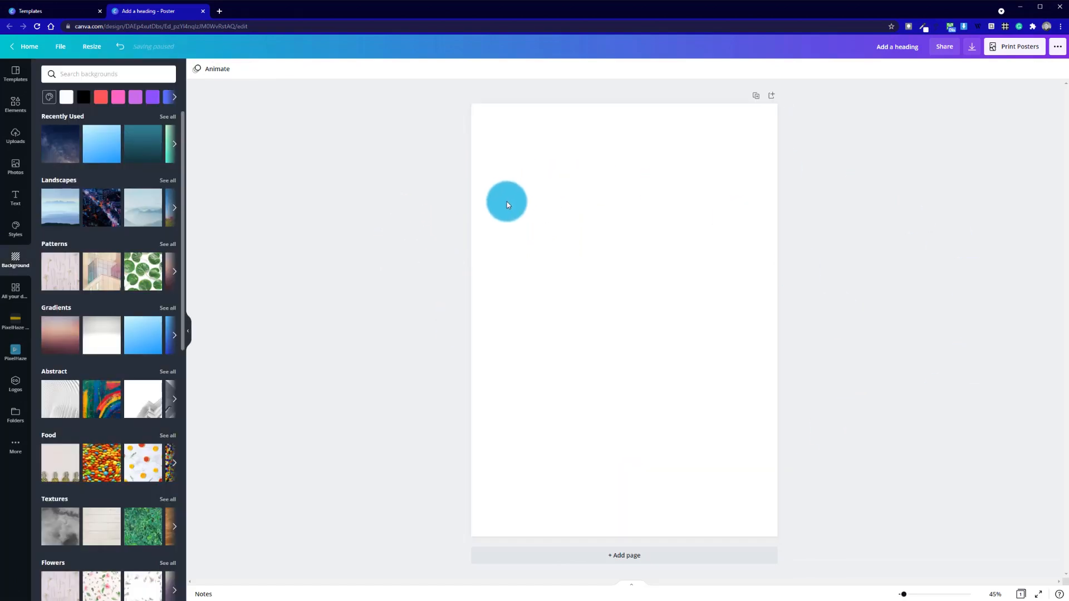
key("ctrl+z")
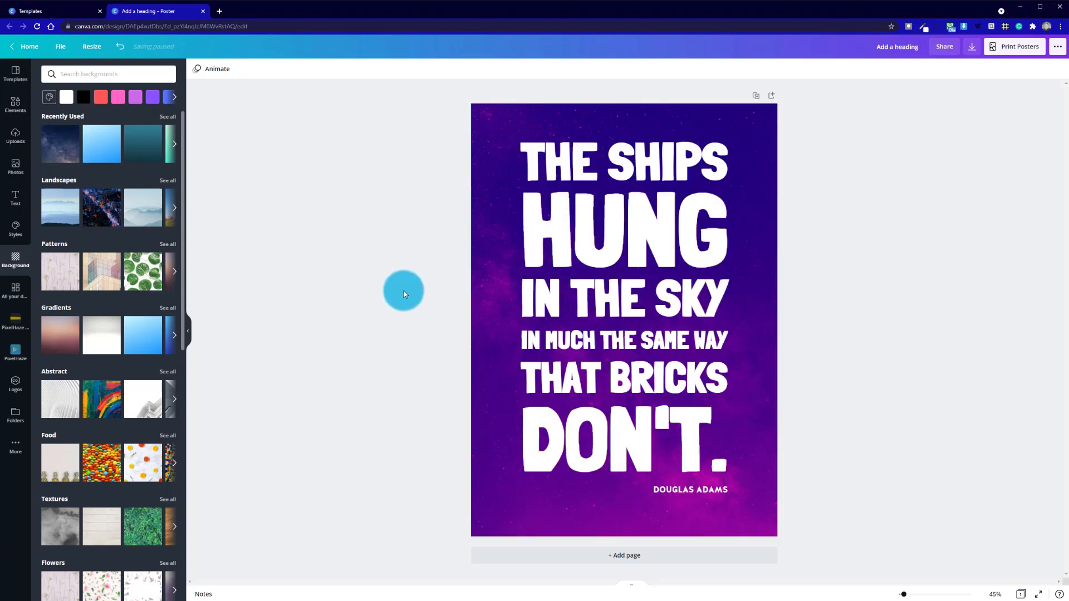